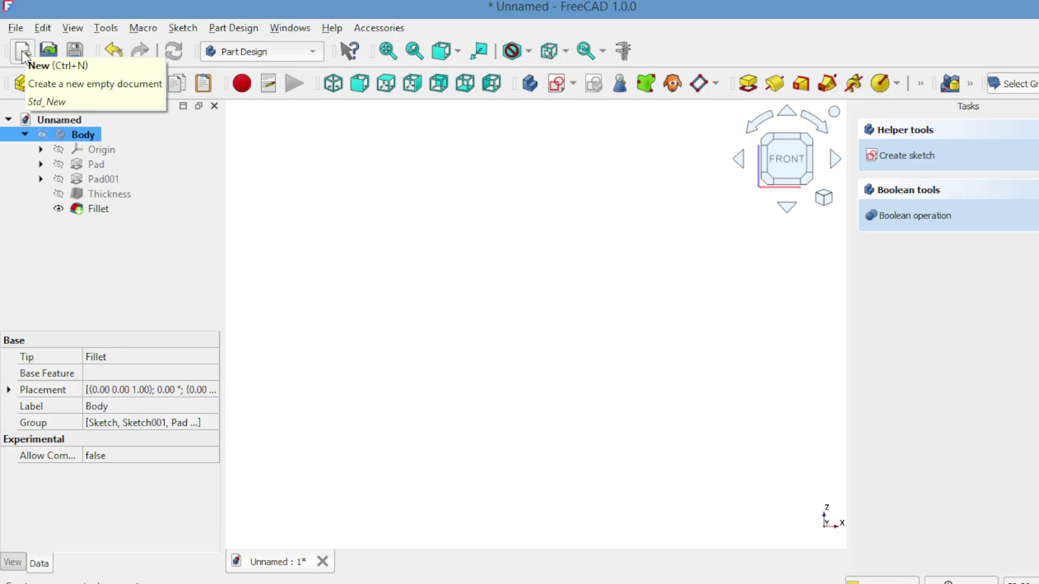
- Create a new document containing a body with an empty sketch on the XY plane
click(23, 54)
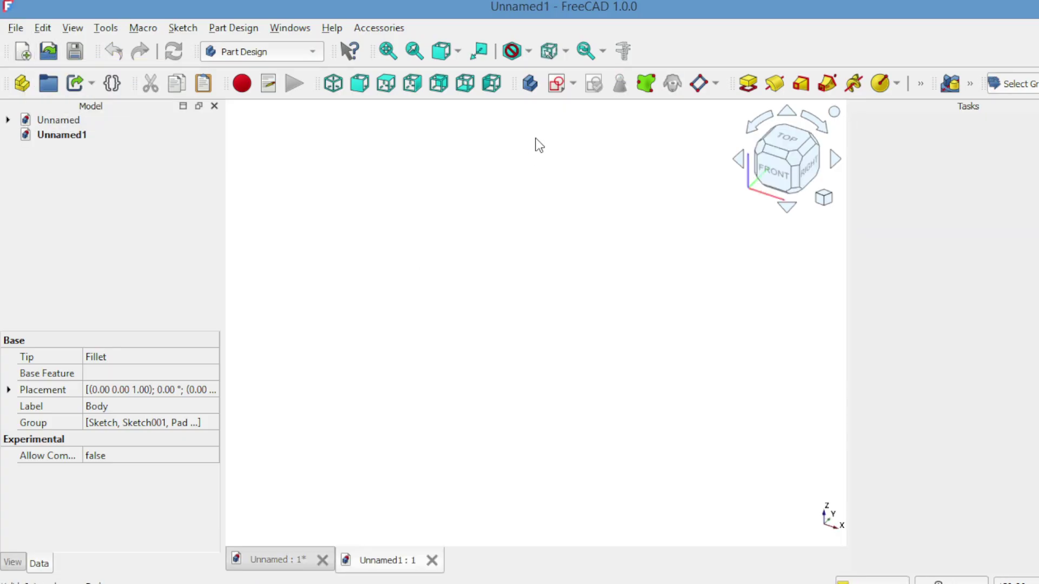
click(526, 90)
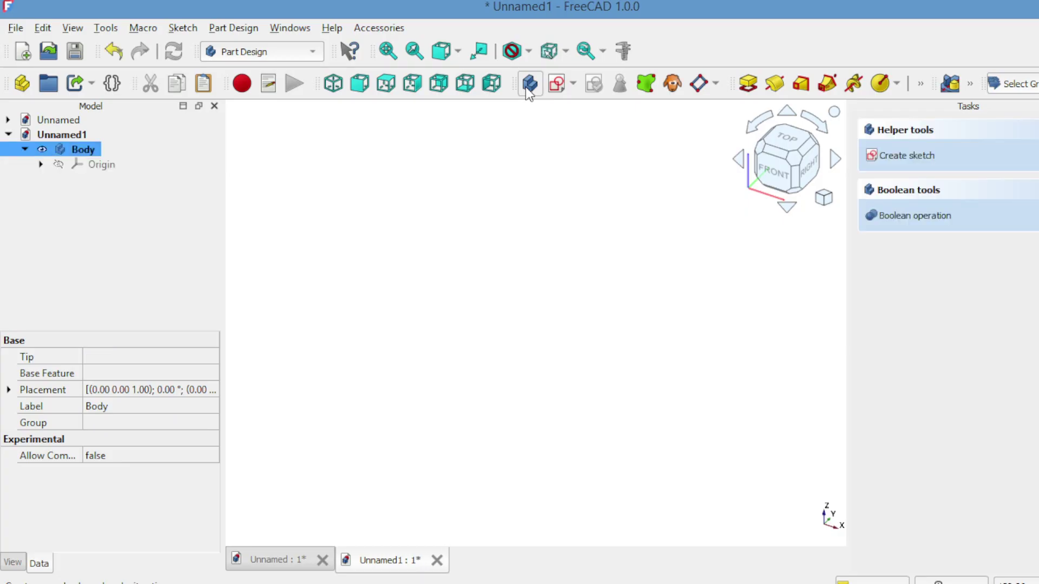
click(553, 87)
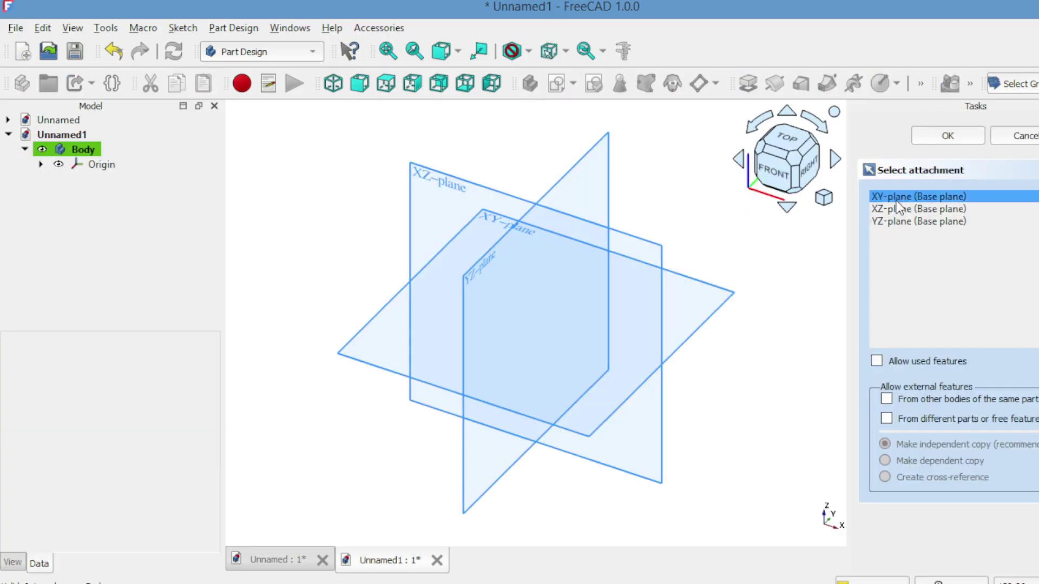
click(902, 196)
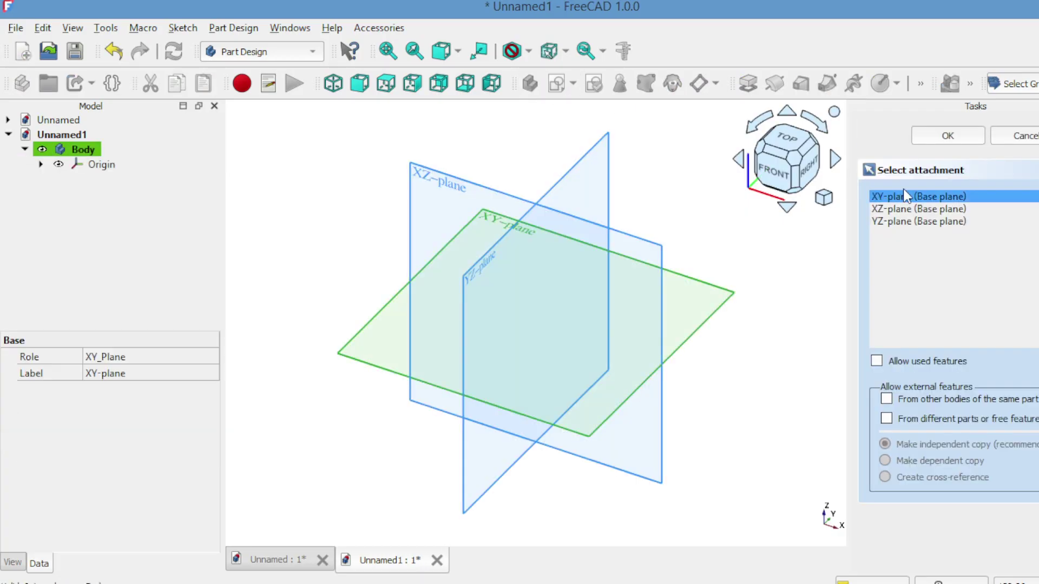
click(941, 136)
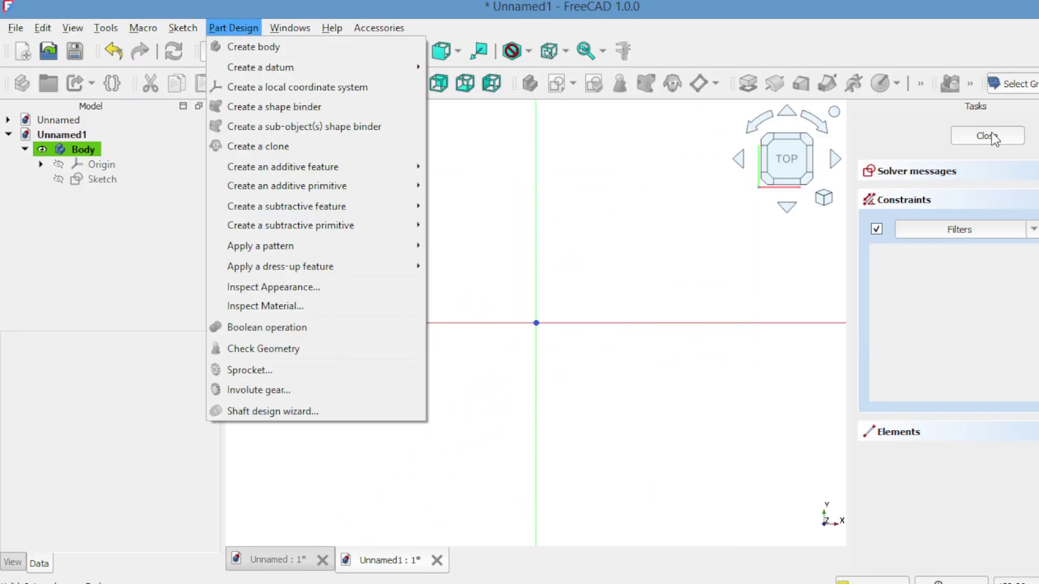
click(987, 136)
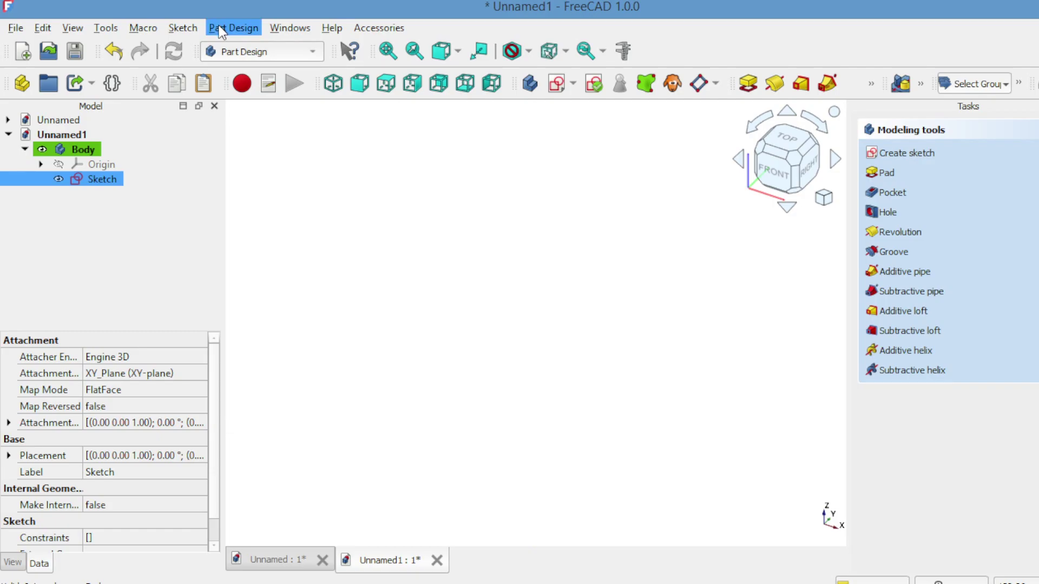
- Add an involute gear profile with 26 teeth, module 2.50 and a pressure angle of 20°
click(221, 28)
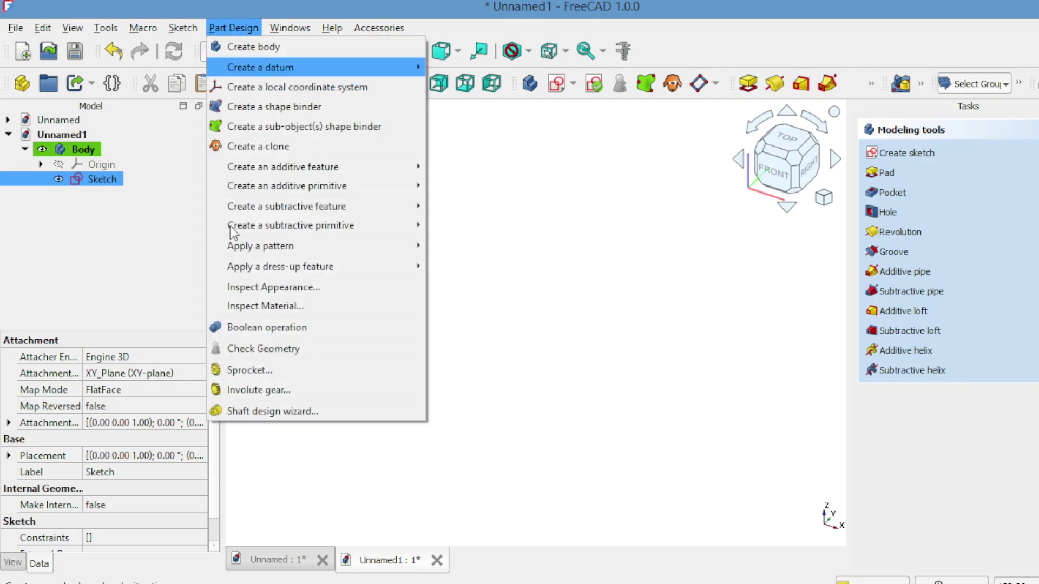
click(255, 390)
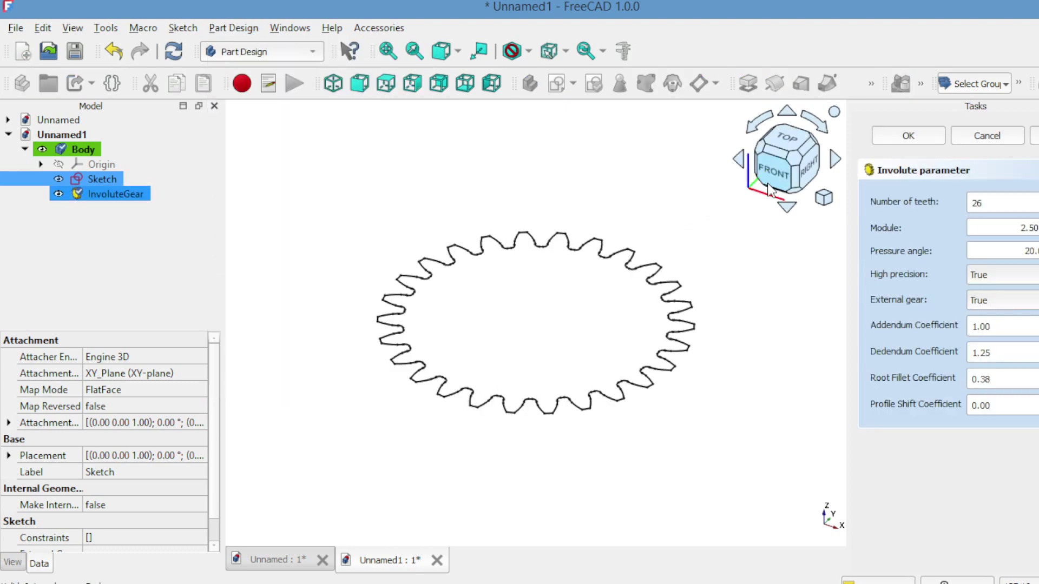
key(Return)
- Pad the involute gear profile to a length of 10 mm
click(747, 82)
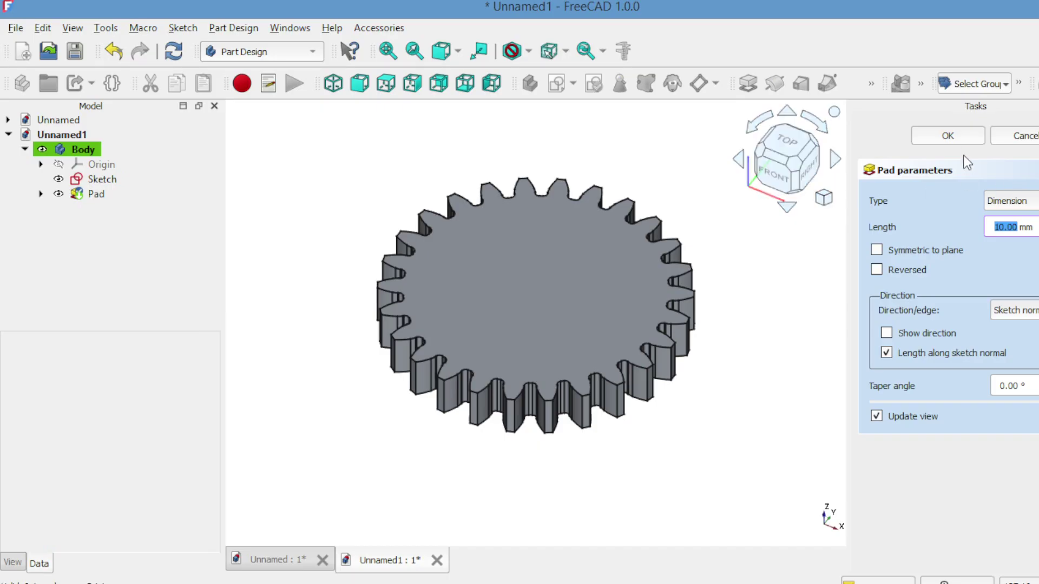
click(785, 114)
click(785, 114)
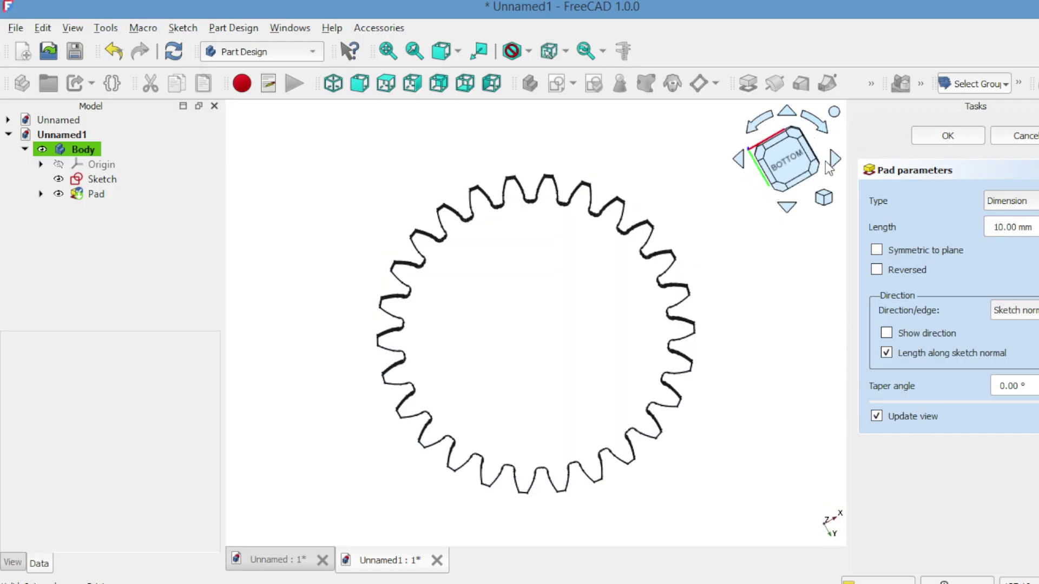
click(761, 160)
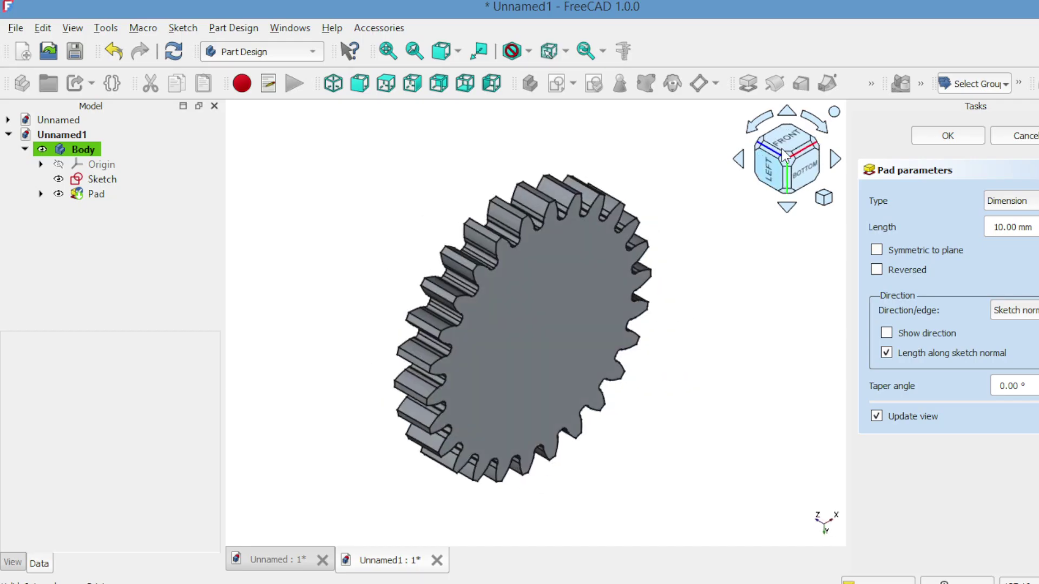
click(920, 132)
- Create a second body and start a sketch on its XY plane
click(530, 84)
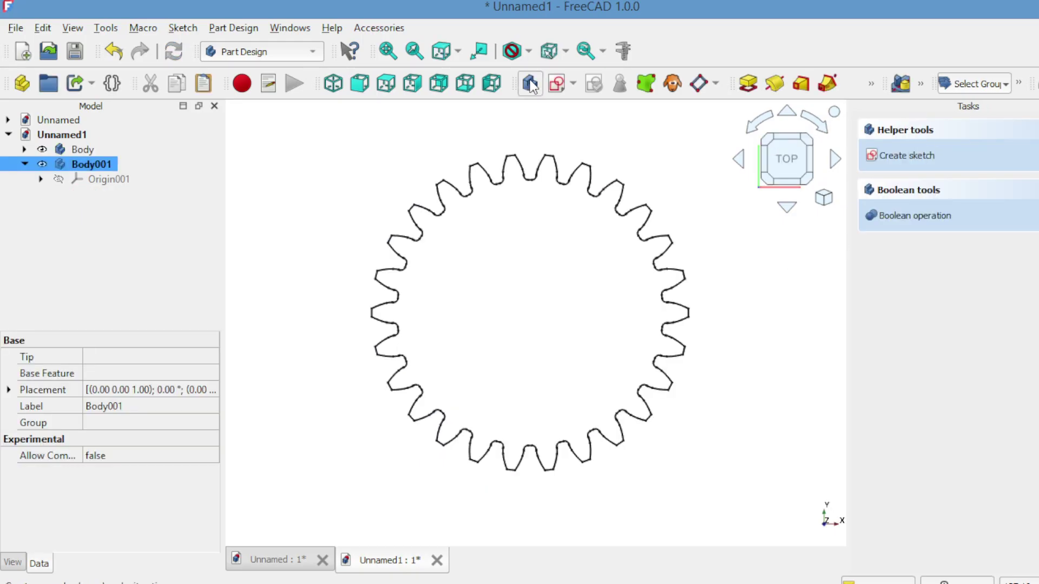
click(558, 83)
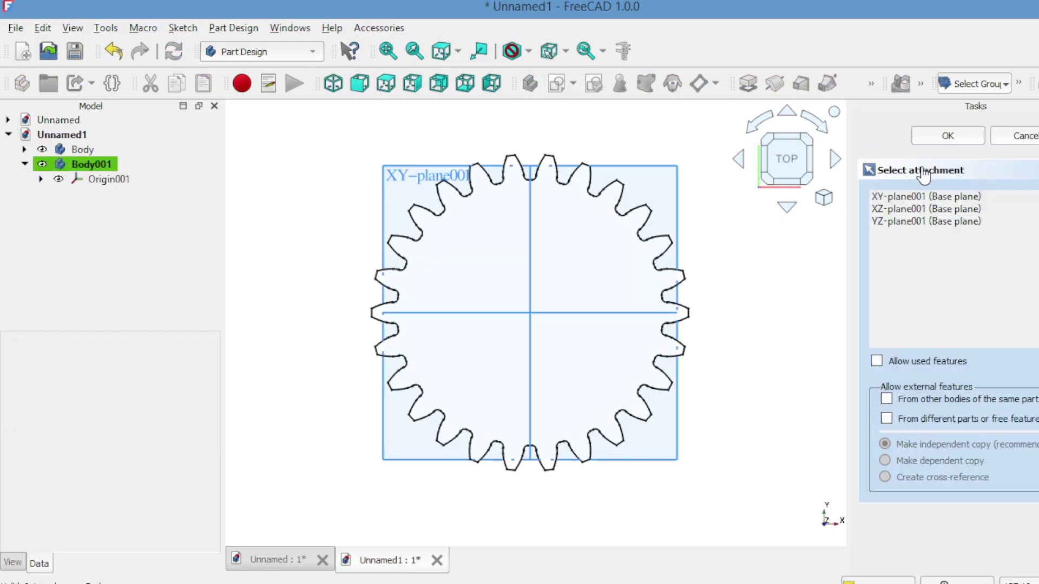
click(923, 197)
click(952, 142)
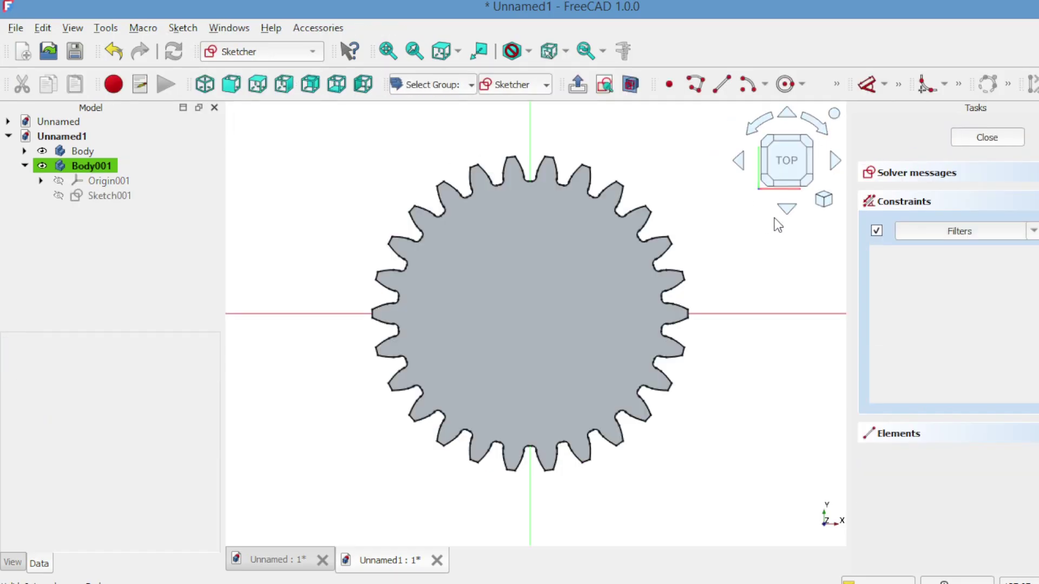
- Sketch a small circle for the shaft bore centred on the origin and close the sketch
click(622, 94)
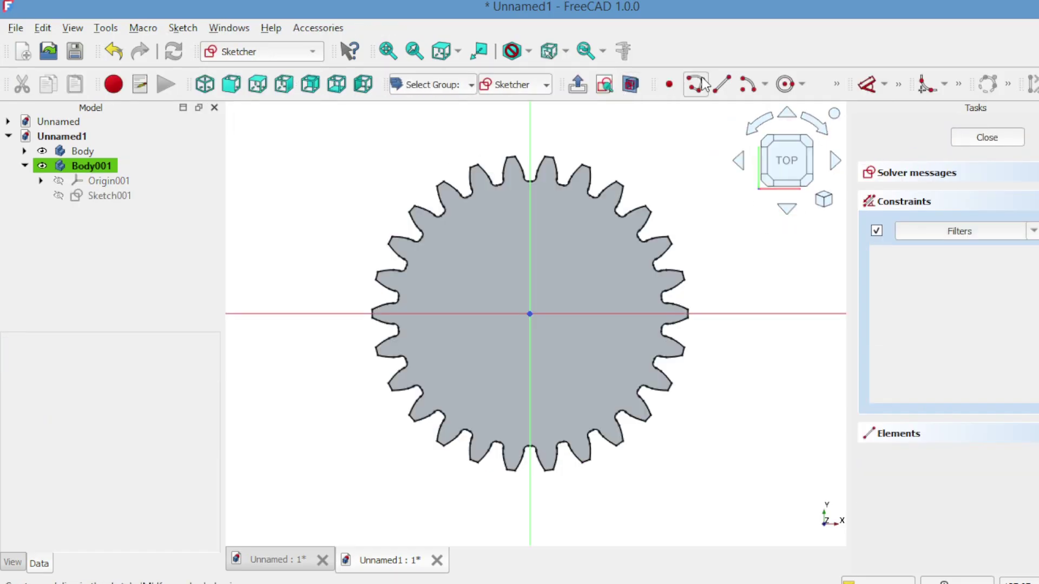
click(785, 85)
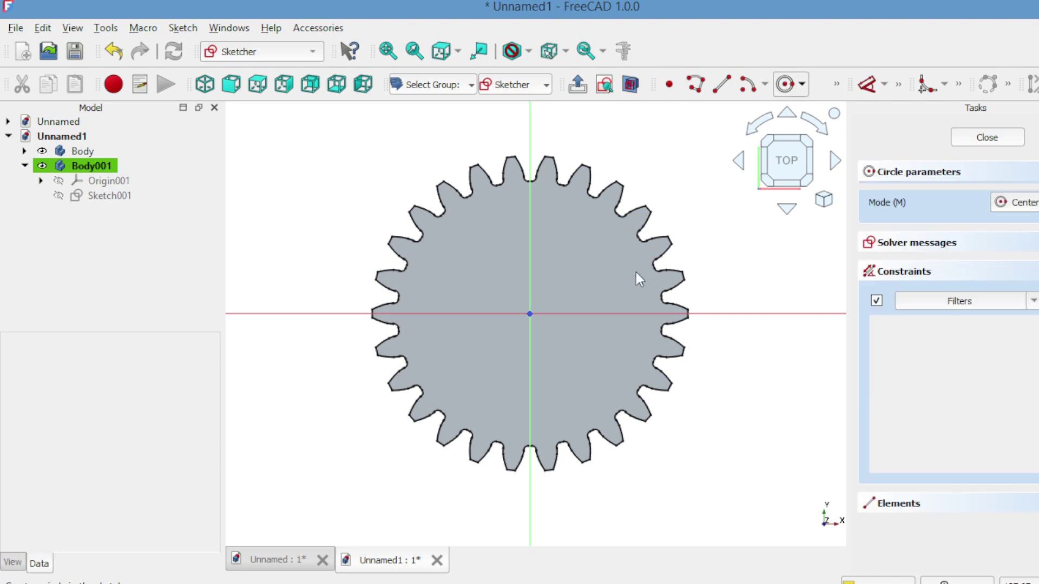
click(529, 313)
click(551, 318)
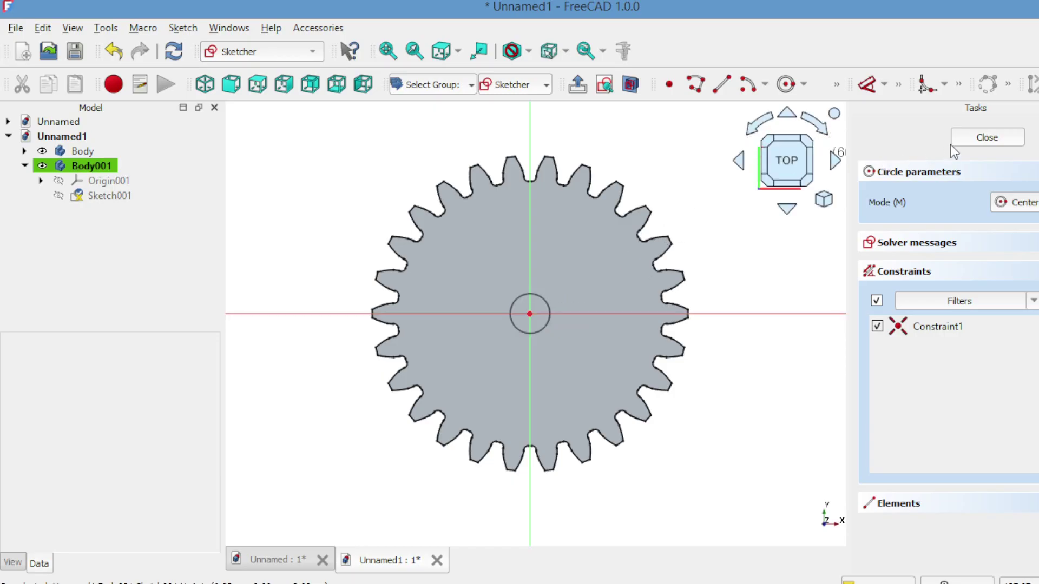
click(964, 135)
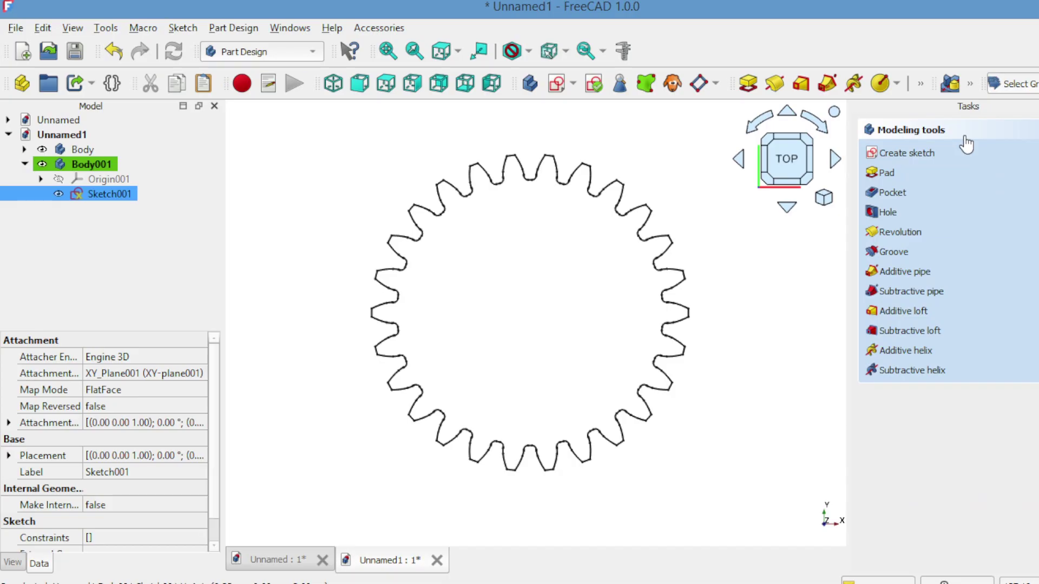
- Pad the circle to a length of 14 mm
click(882, 172)
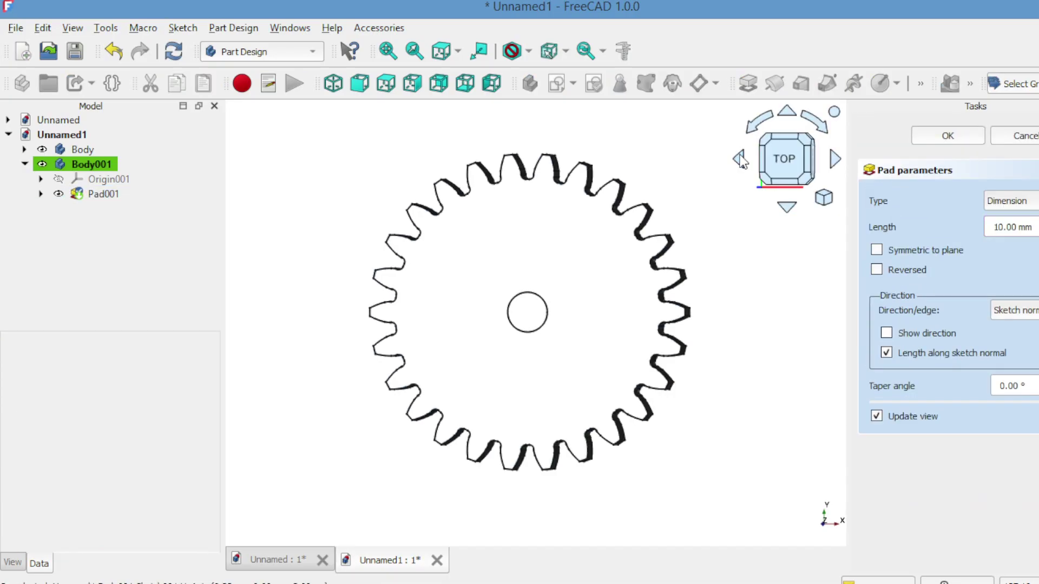
click(739, 159)
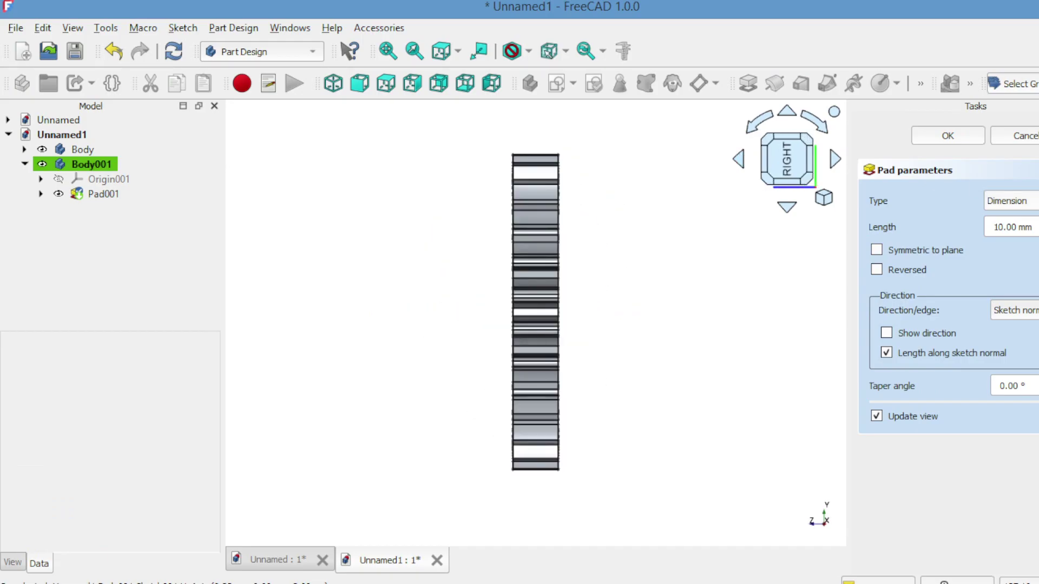
scroll(1006, 226, up, 3)
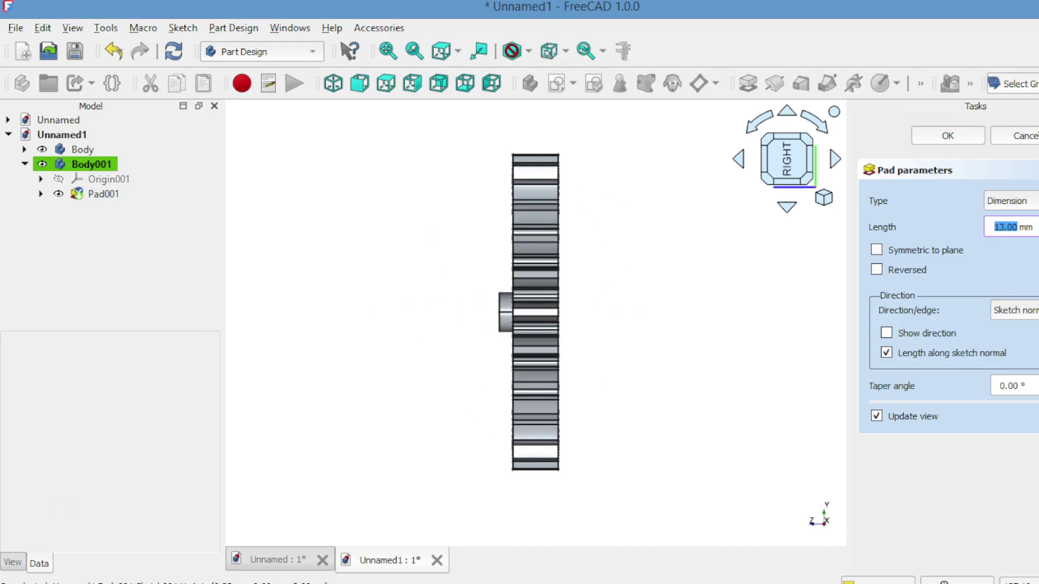
scroll(1030, 227, up, 1)
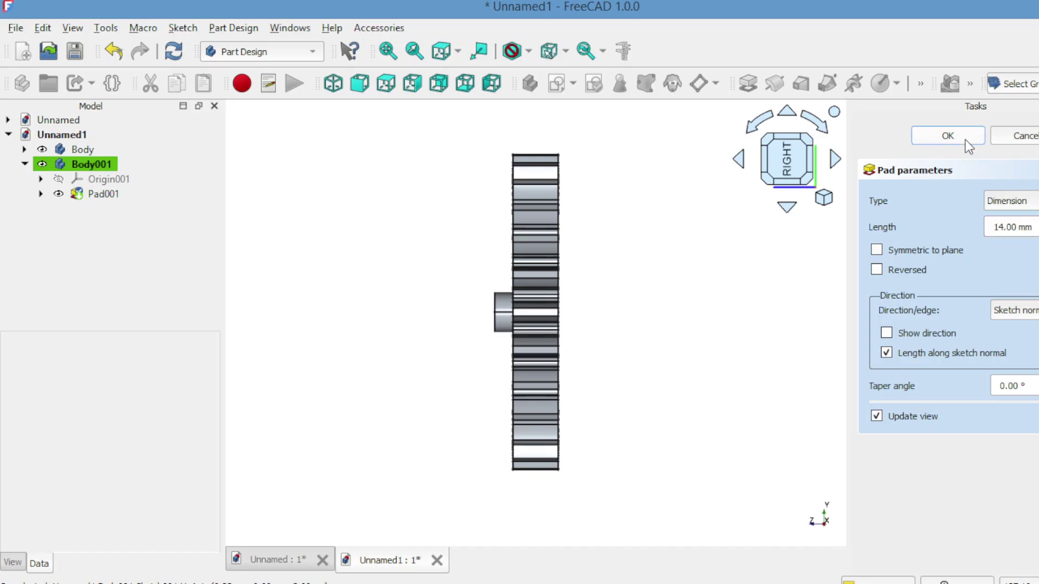
click(965, 138)
- Transform the cylinder body slightly along its Z axis so it protrudes from both faces of the gear
click(102, 183)
click(101, 164)
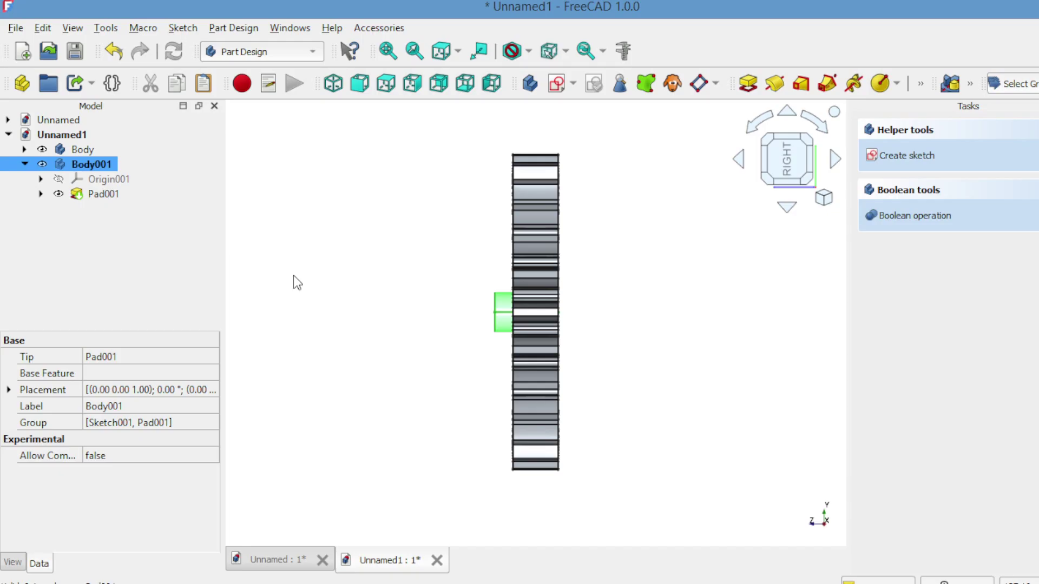
right_click(293, 275)
click(323, 328)
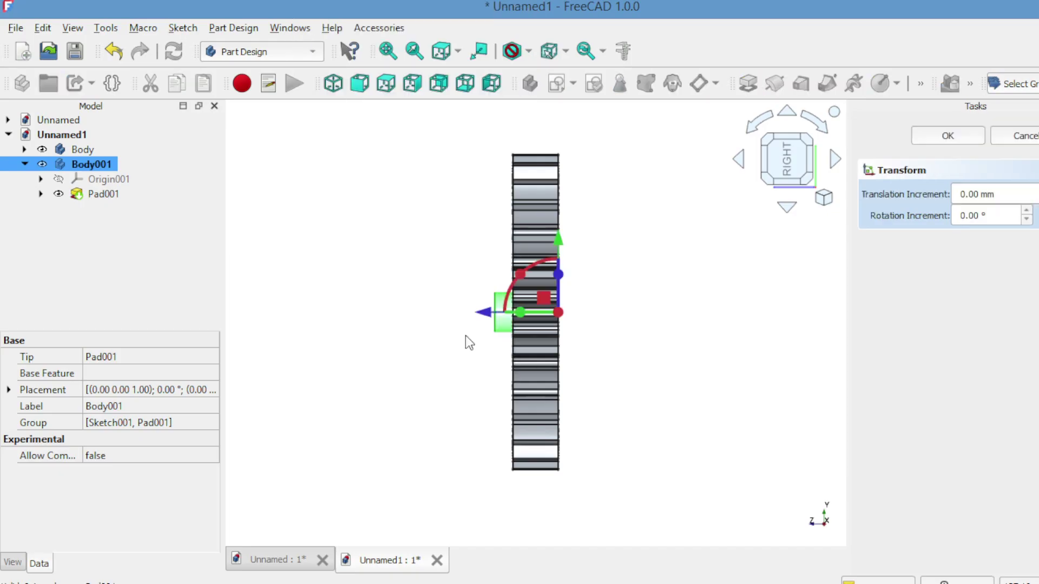
click(486, 317)
drag(485, 317, 490, 319)
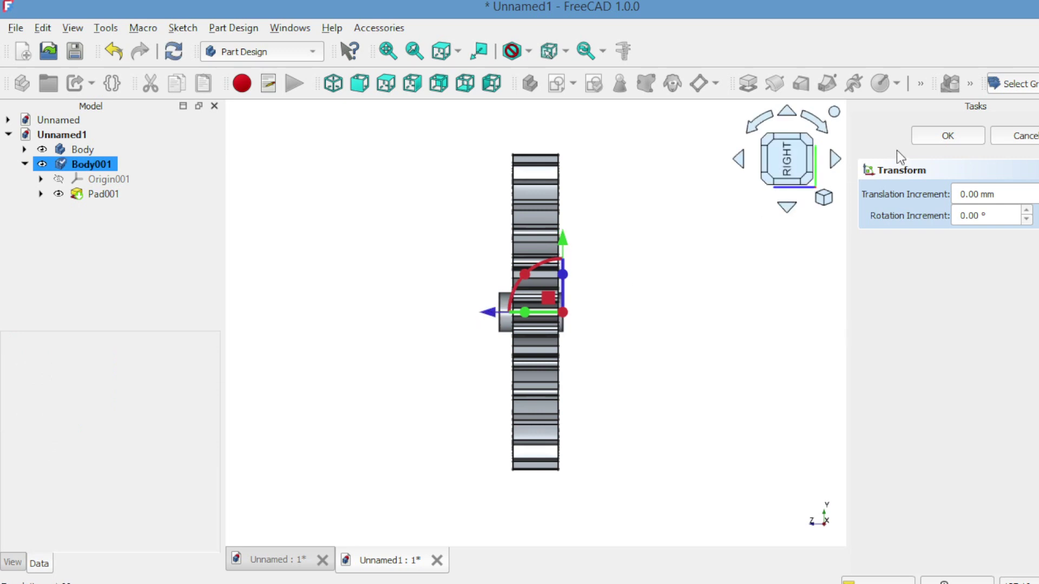
click(925, 138)
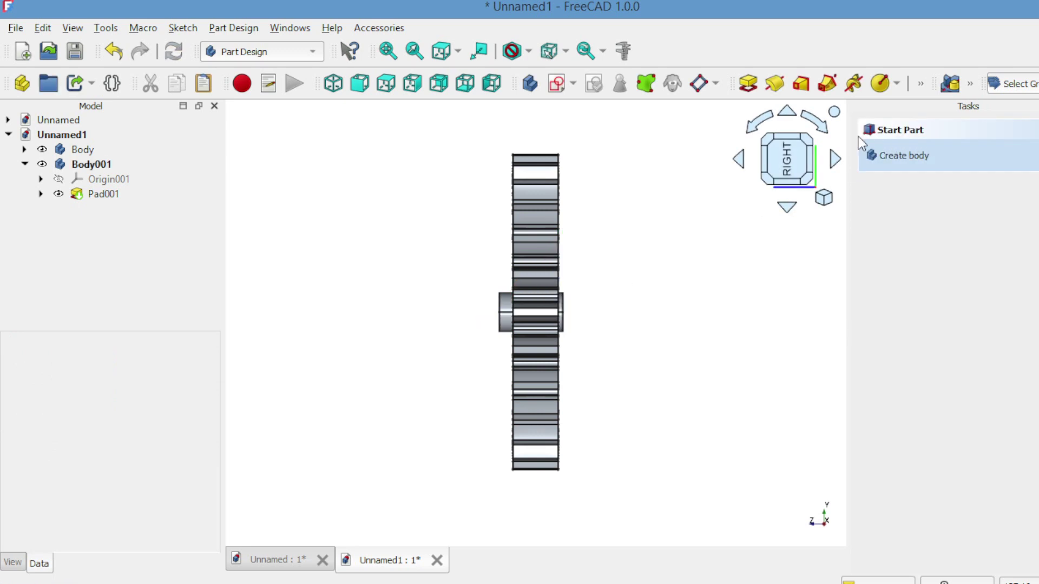
- Subtract the cylinder body from the gear body with the Part Boolean Cut
click(834, 159)
click(82, 149)
ctrl+click(81, 165)
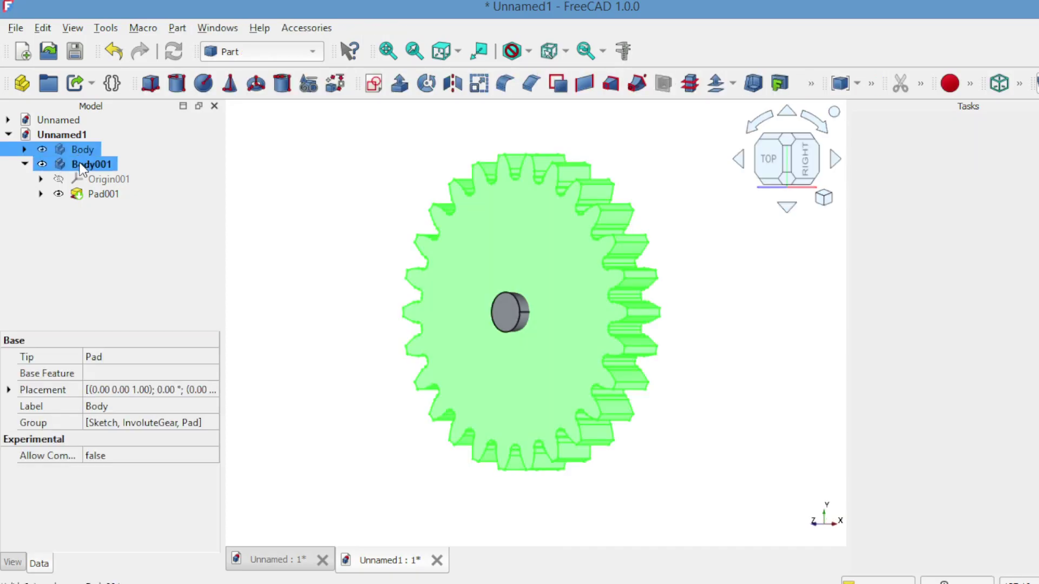
click(176, 27)
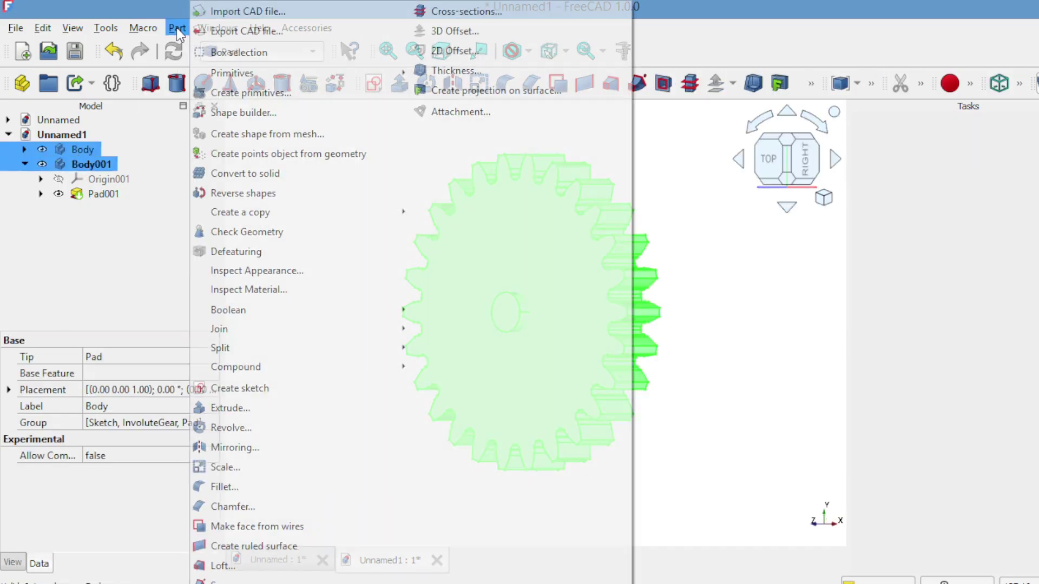
mouse_move(239, 314)
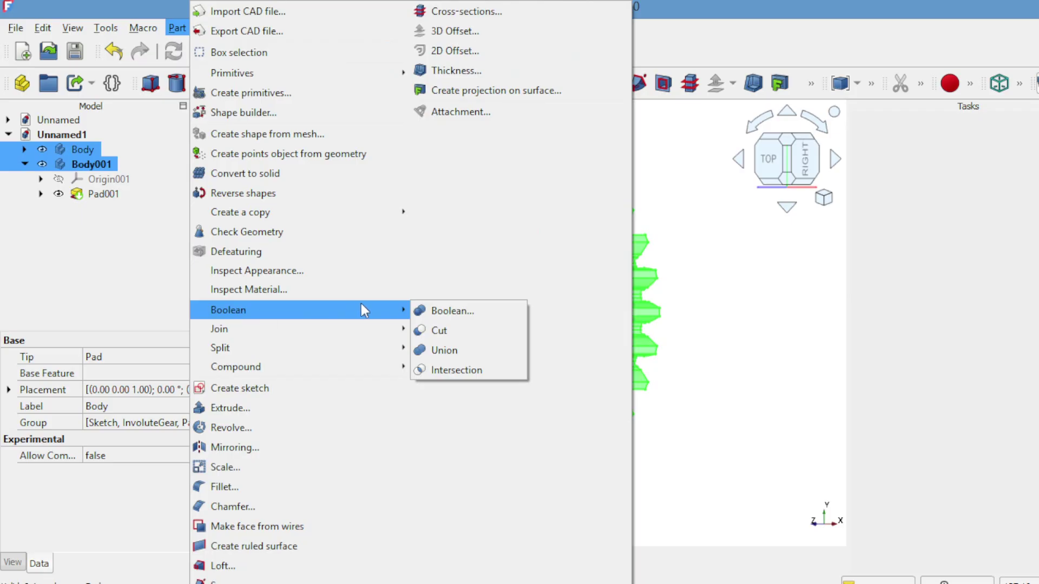
click(435, 331)
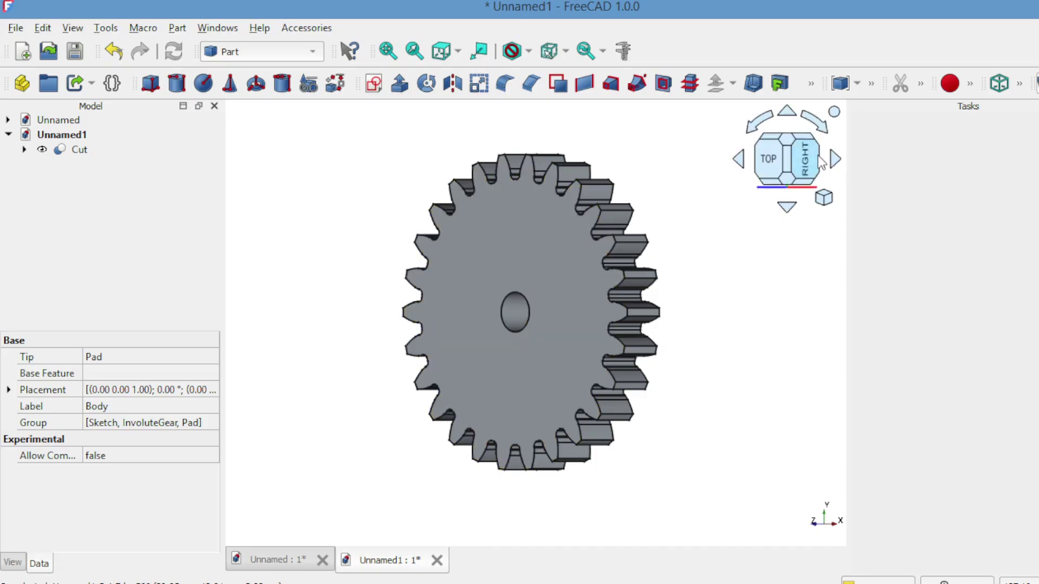
- Hide the cut gear and create two new empty bodies with Part Design
click(782, 136)
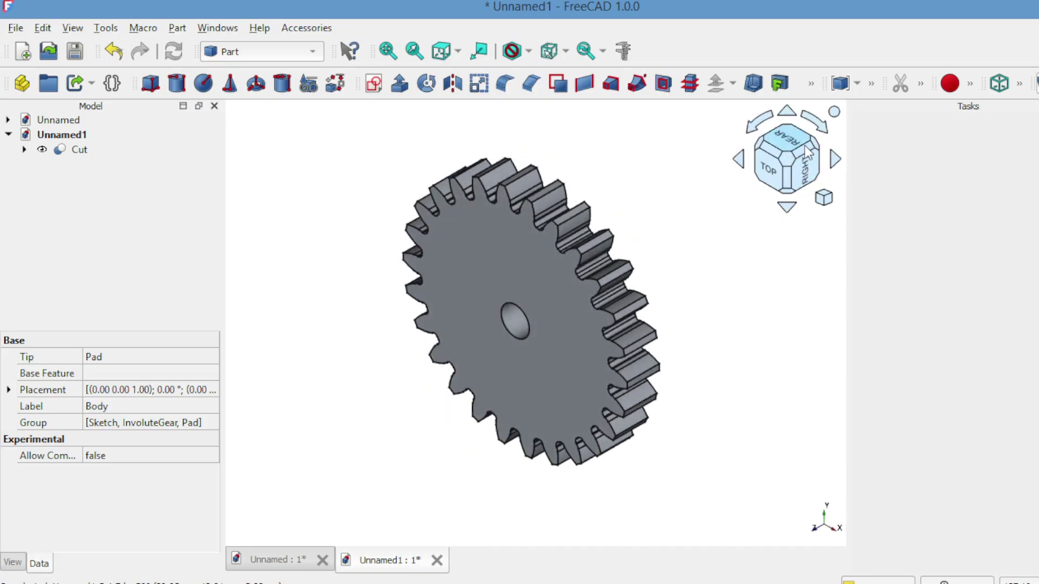
click(779, 169)
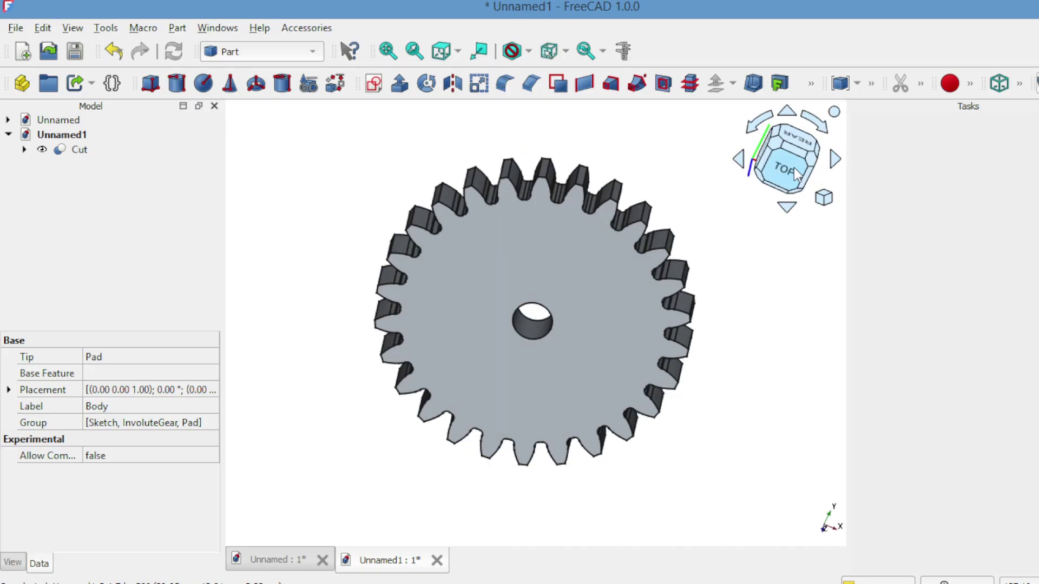
click(790, 166)
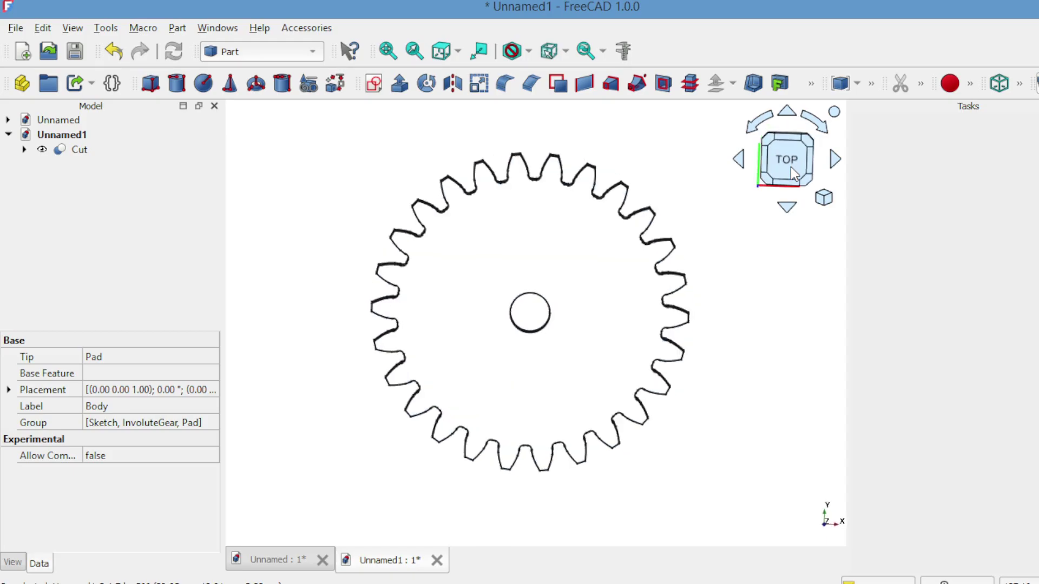
click(739, 162)
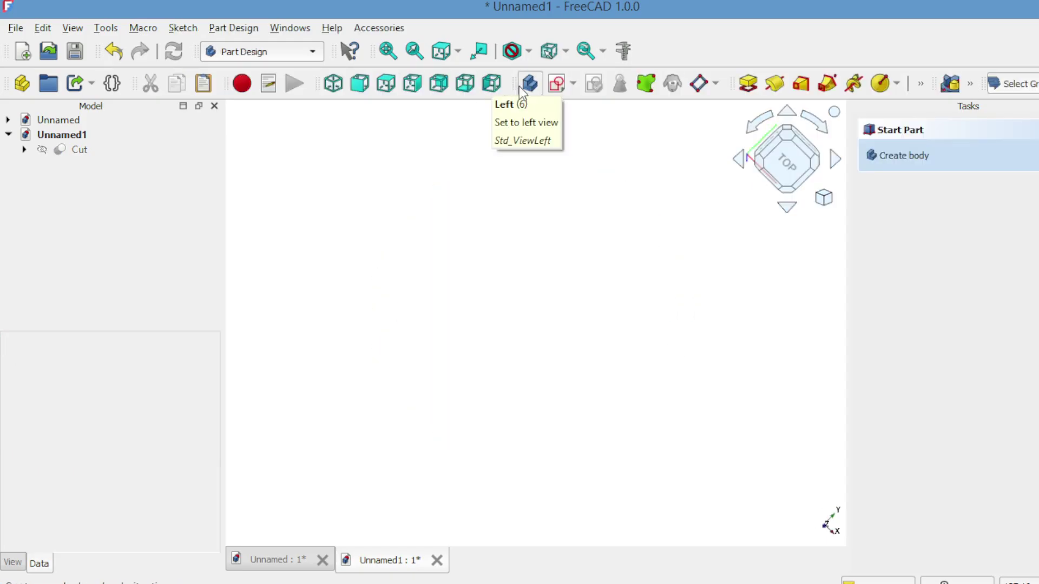
click(530, 89)
click(530, 86)
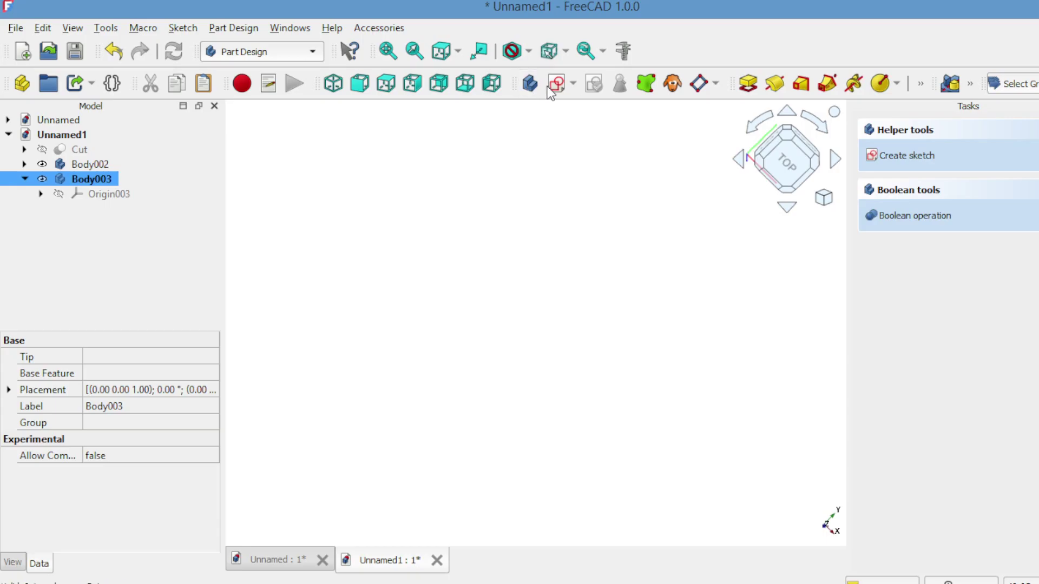
- Create a sprocket profile in the active body with 22 teeth and the ANSI 200 sprocket reference
click(538, 147)
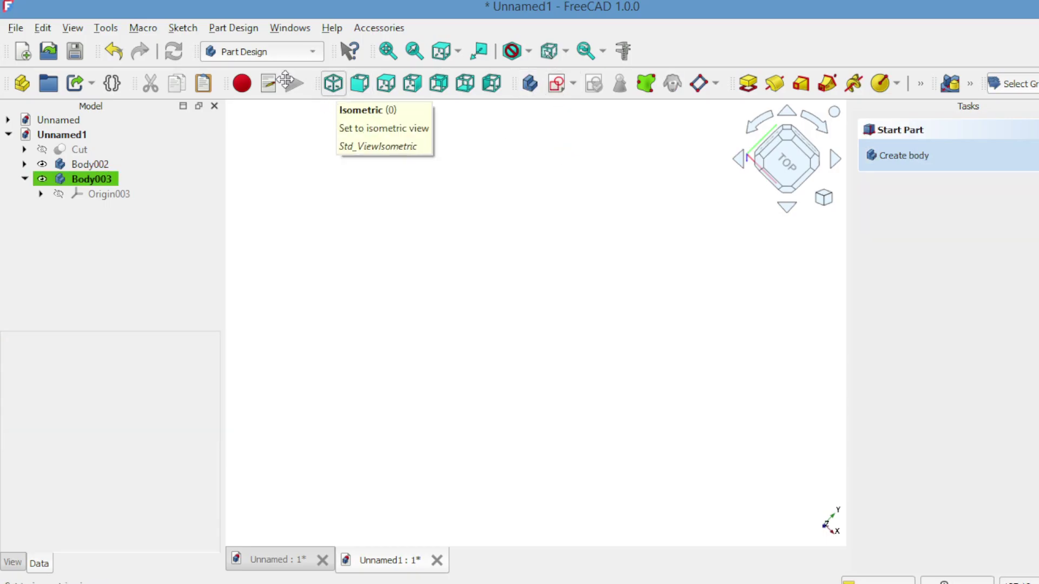
click(232, 28)
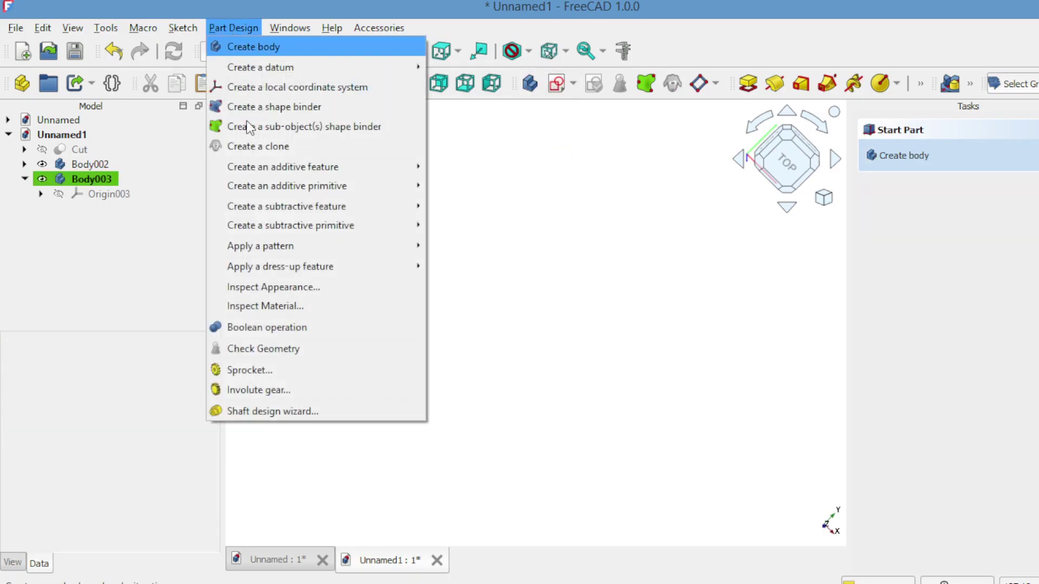
click(280, 363)
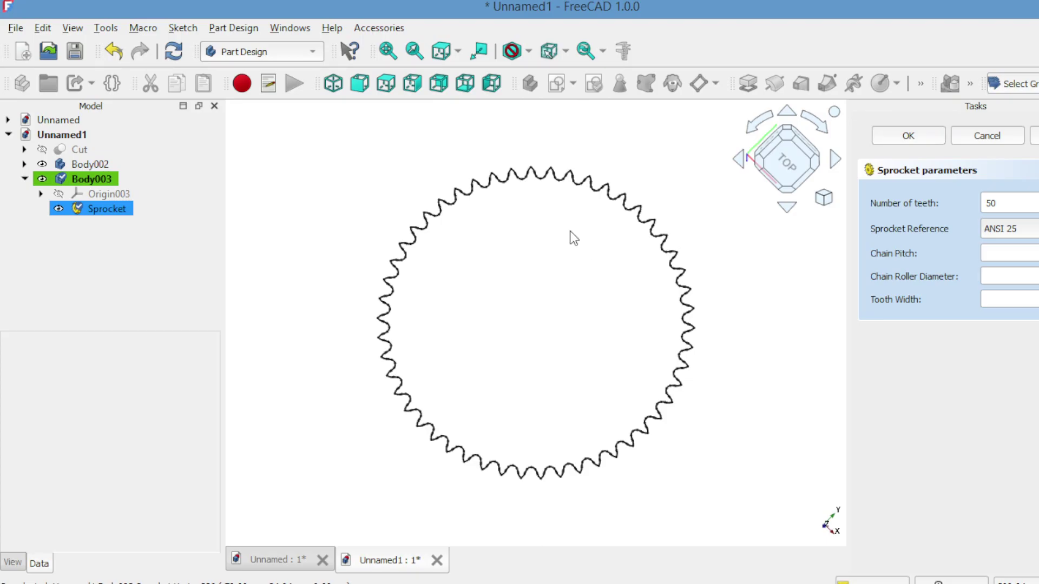
click(787, 179)
scroll(1009, 229, down, 20)
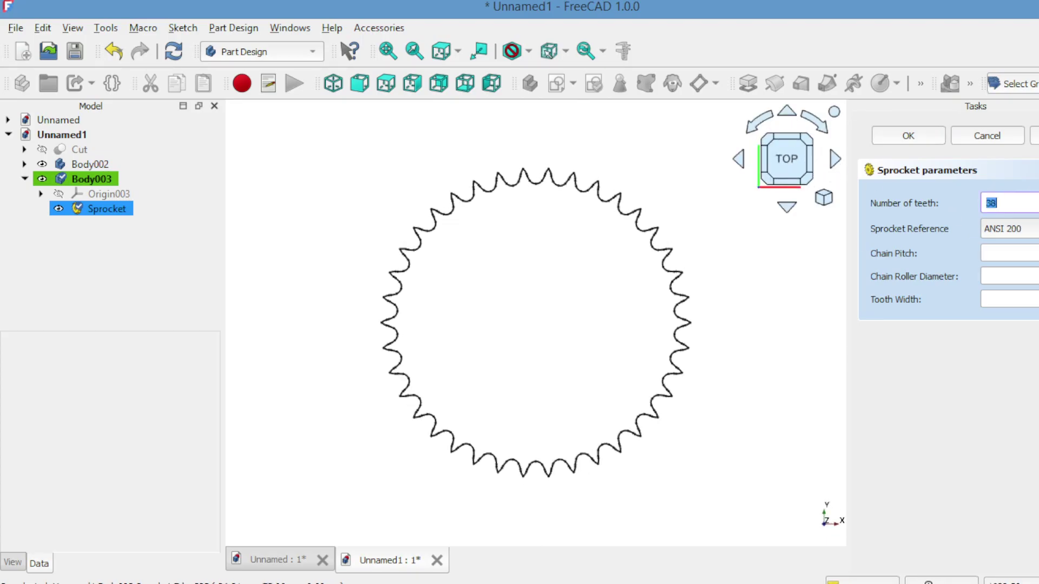
scroll(995, 203, down, 4)
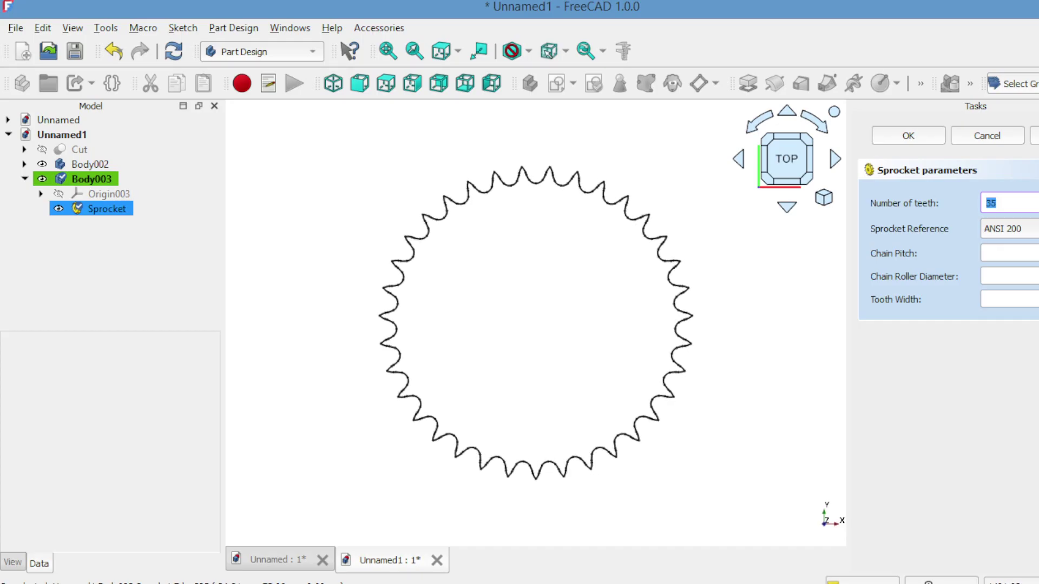
scroll(995, 203, down, 3)
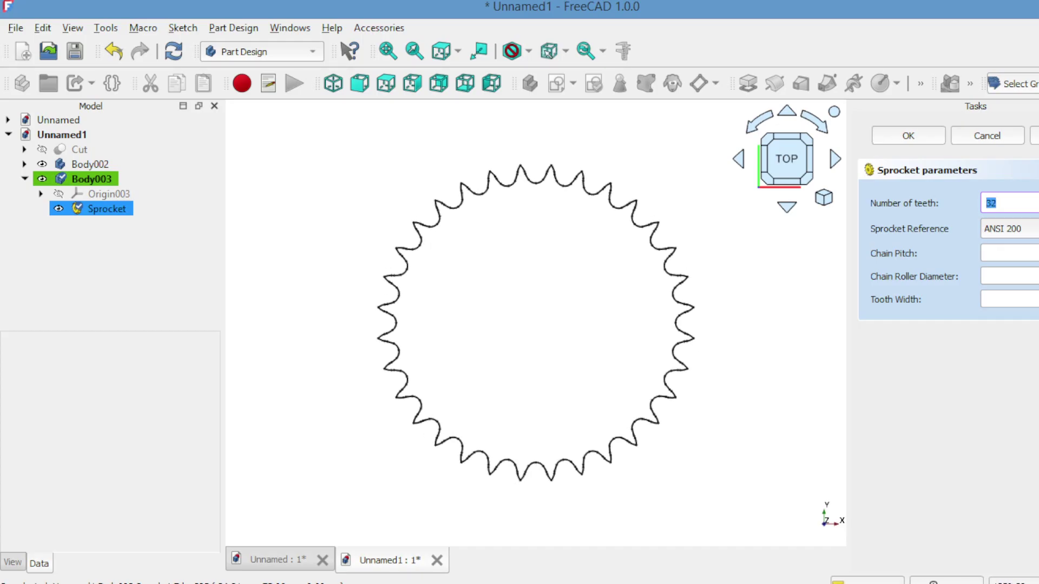
scroll(995, 203, down, 4)
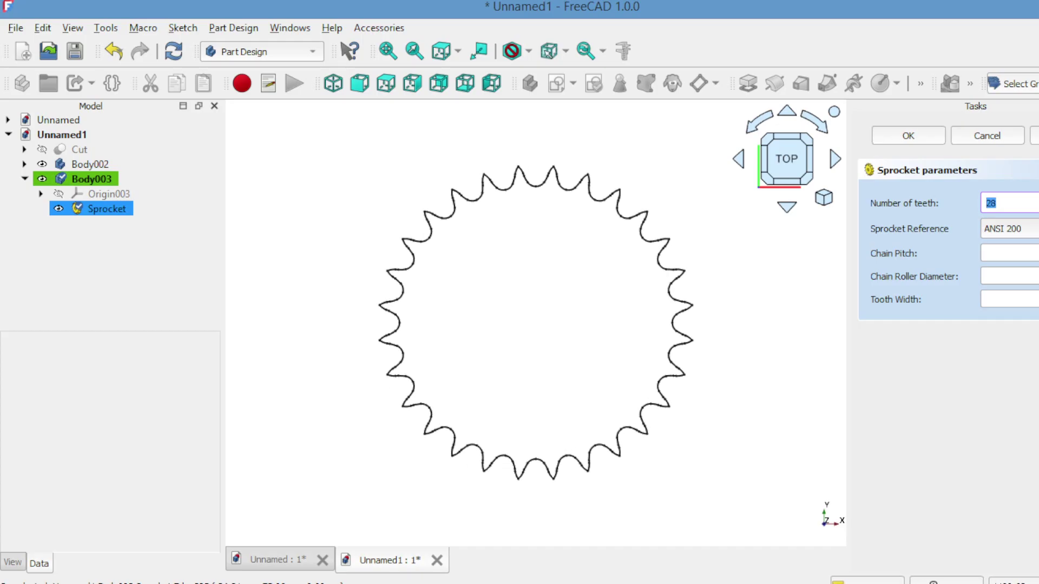
scroll(995, 203, down, 4)
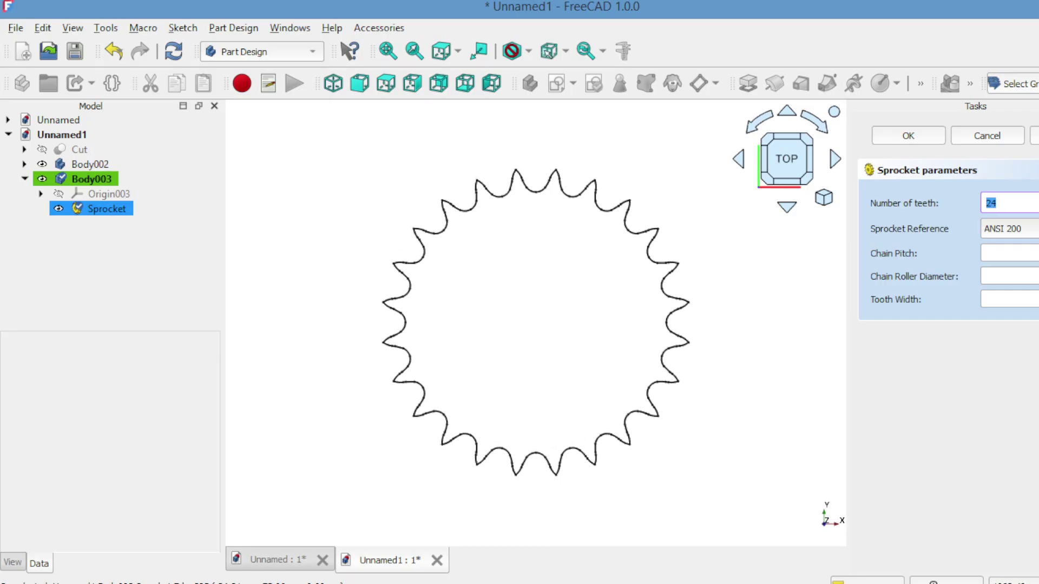
scroll(995, 203, down, 3)
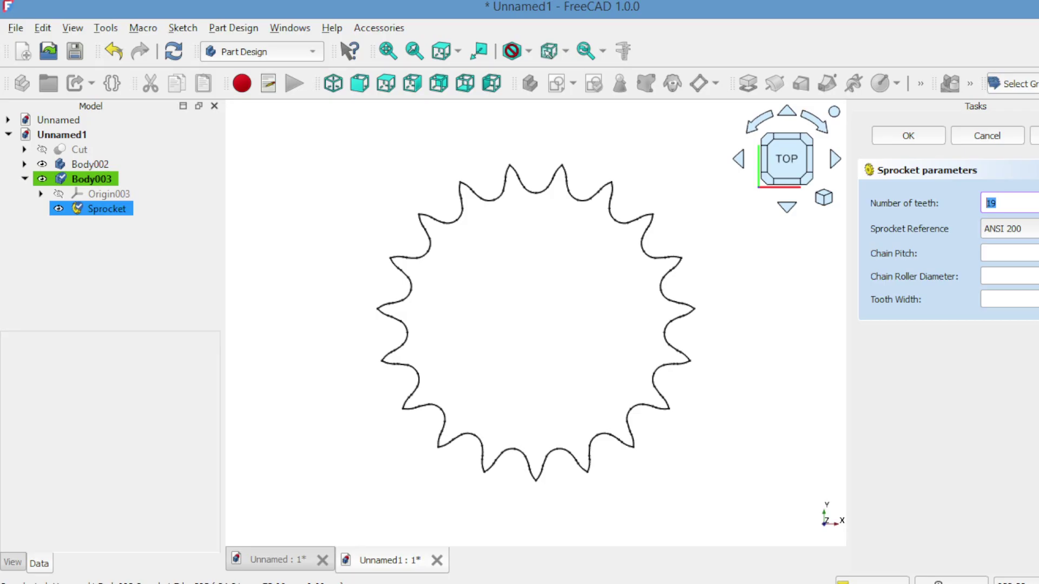
scroll(996, 202, up, 2)
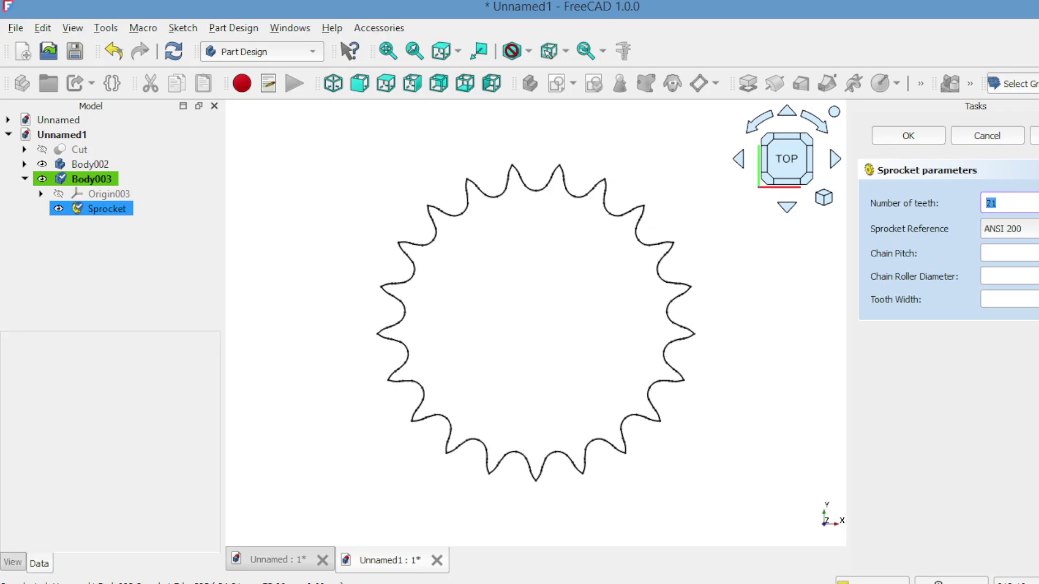
scroll(995, 203, up, 1)
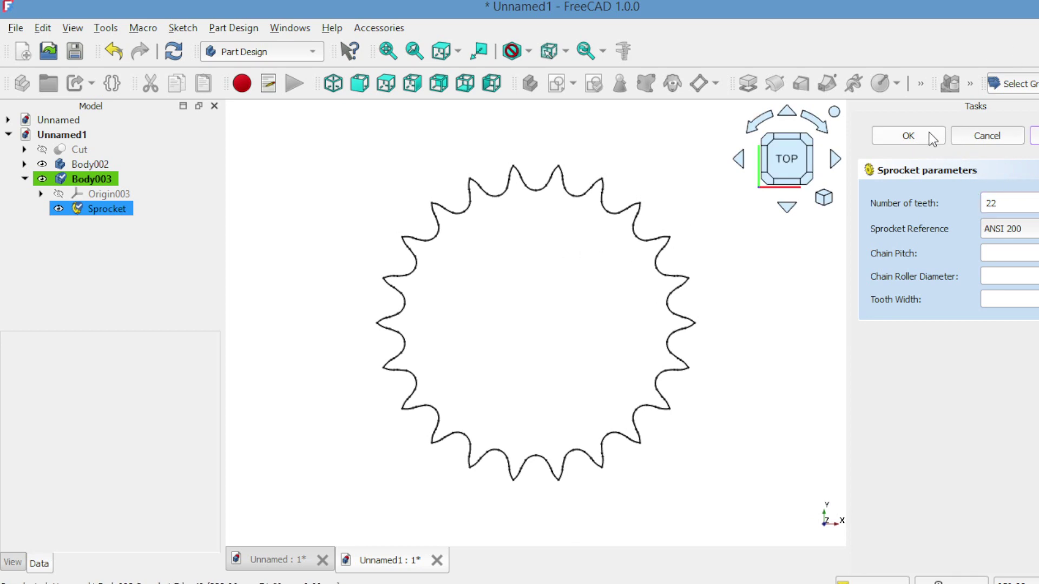
click(909, 135)
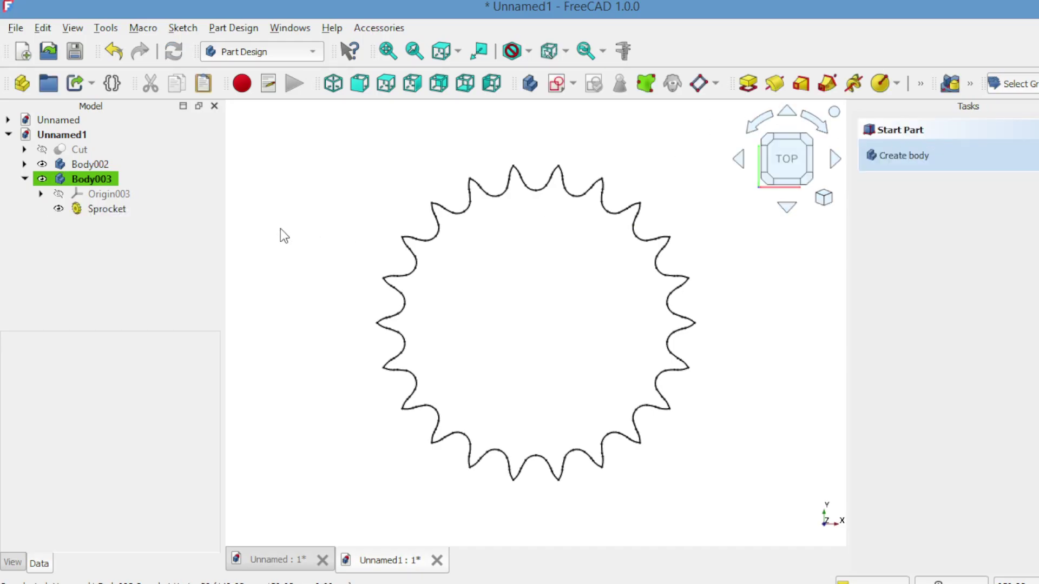
- Pad the sprocket profile to a length of 30 mm
click(128, 208)
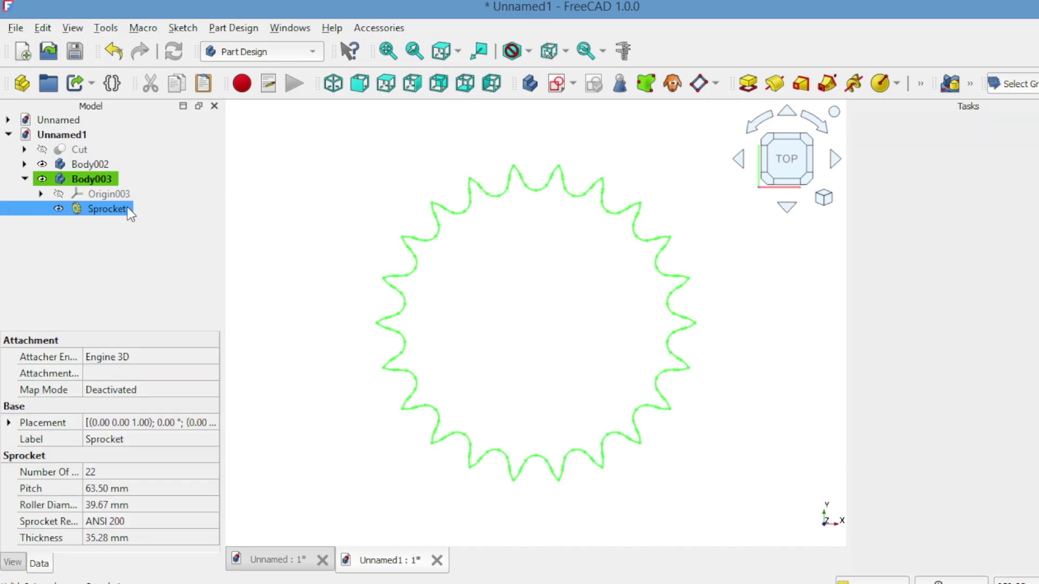
click(747, 83)
click(739, 159)
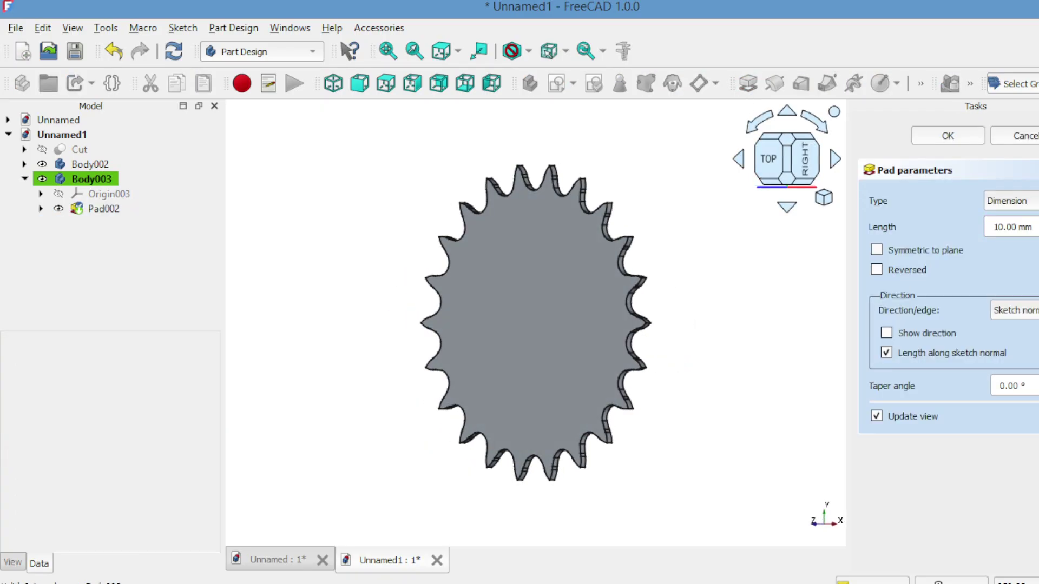
text(=24)
key(Return)
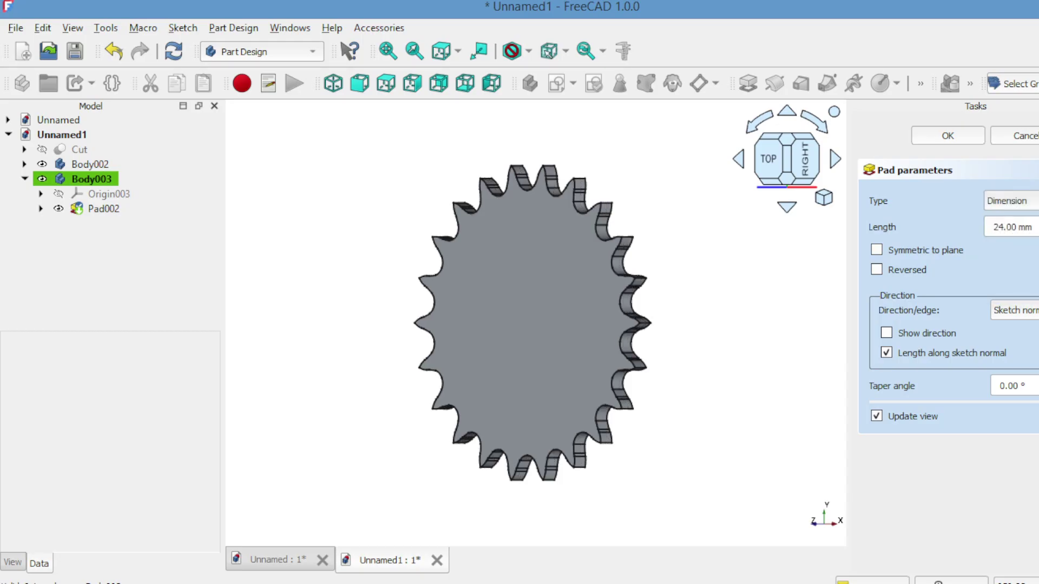
text(30.00)
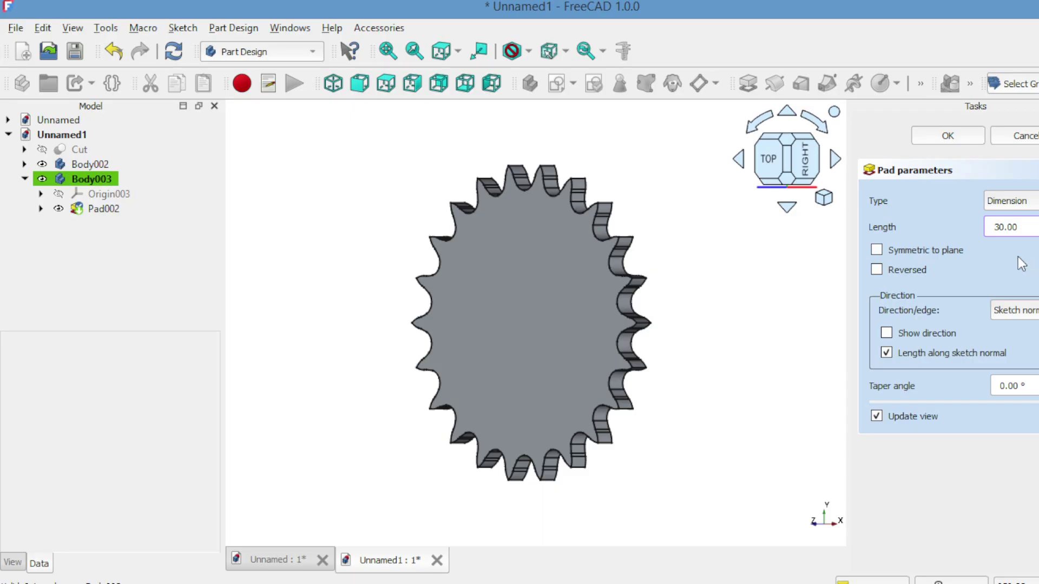
click(740, 170)
click(738, 158)
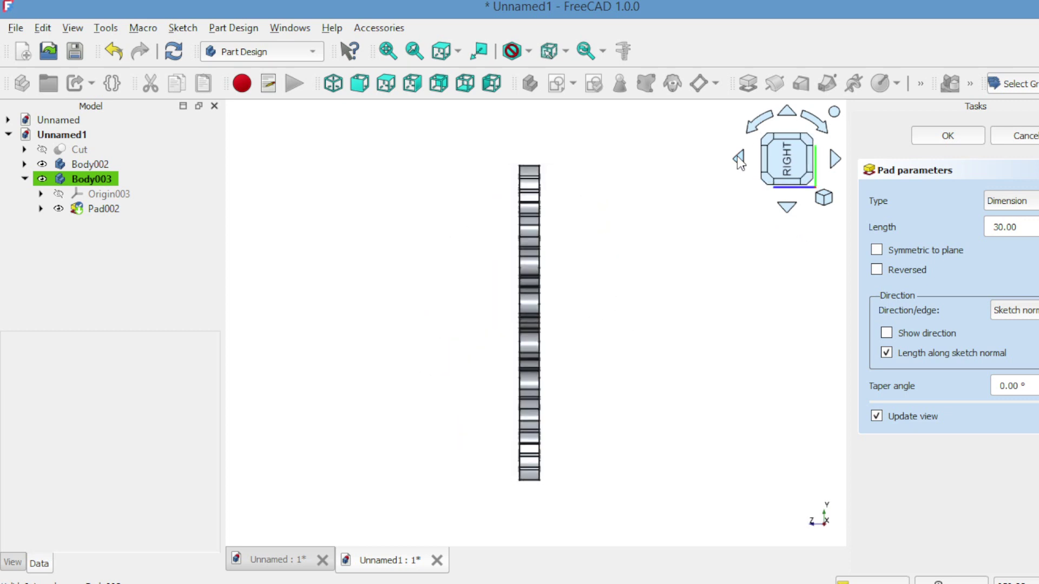
click(739, 159)
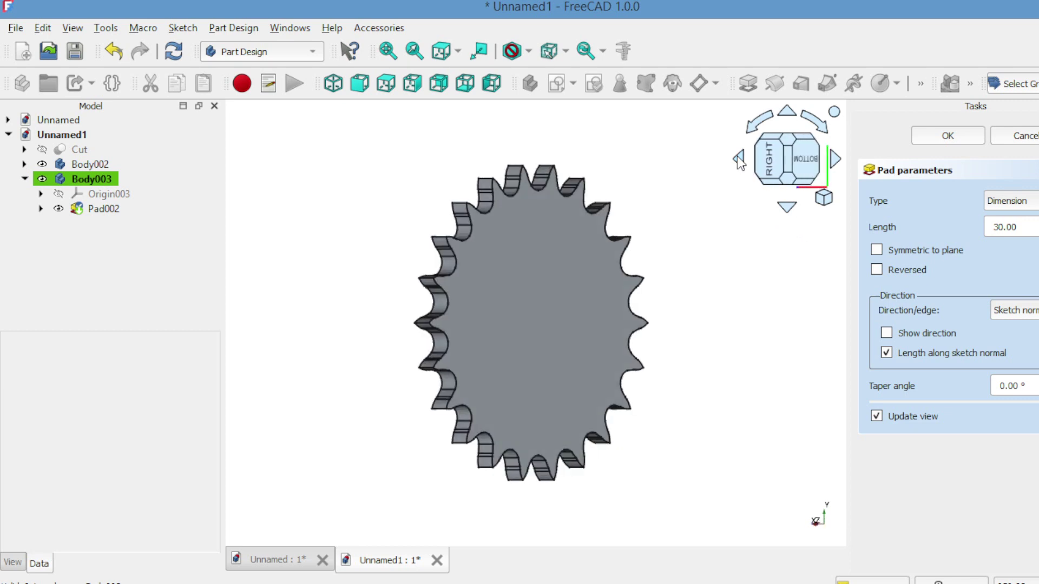
click(785, 138)
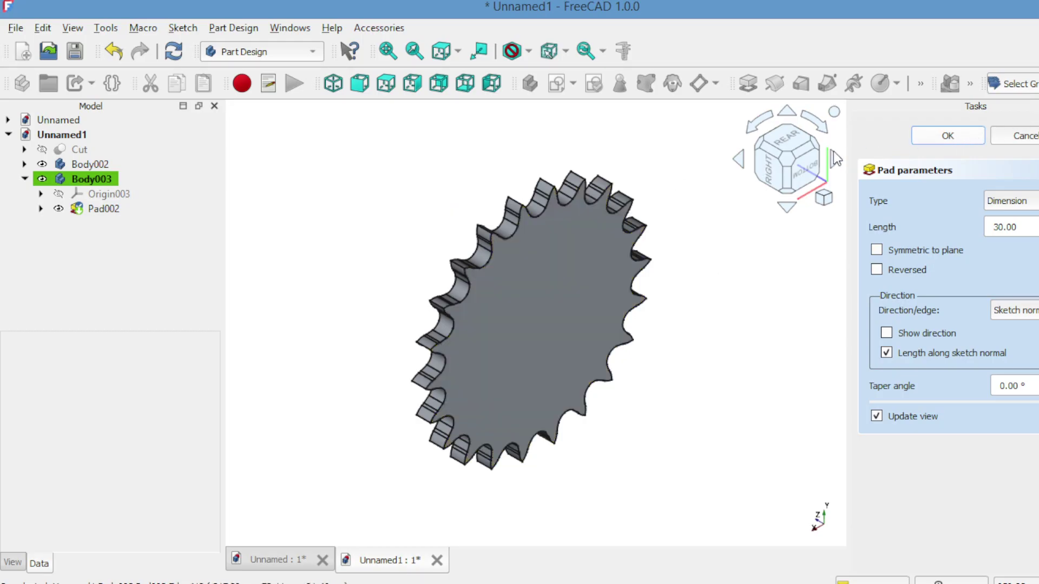
click(947, 135)
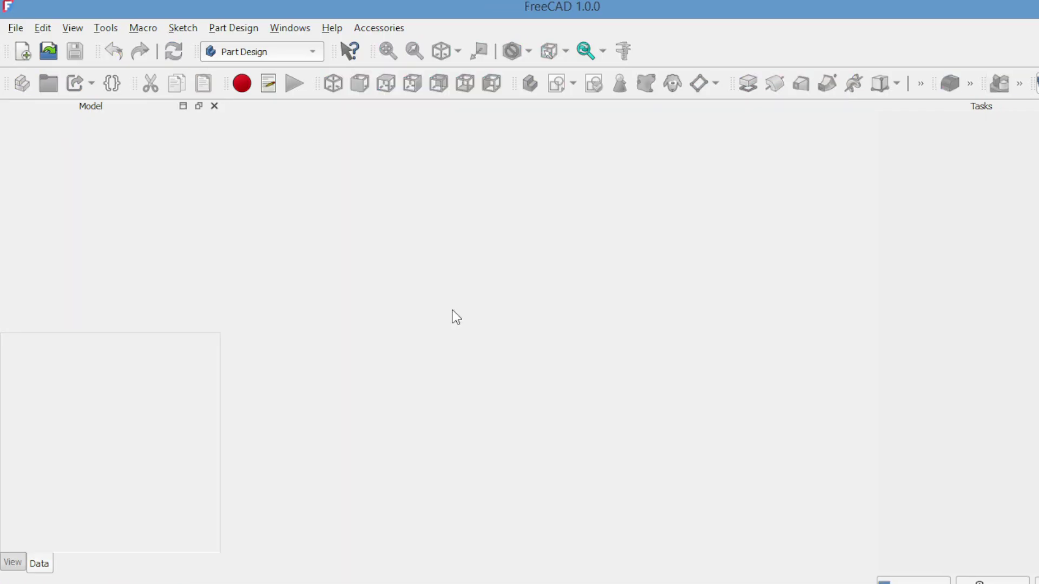
- Create a new document and start a sketch on the XY-plane of a new body
click(21, 53)
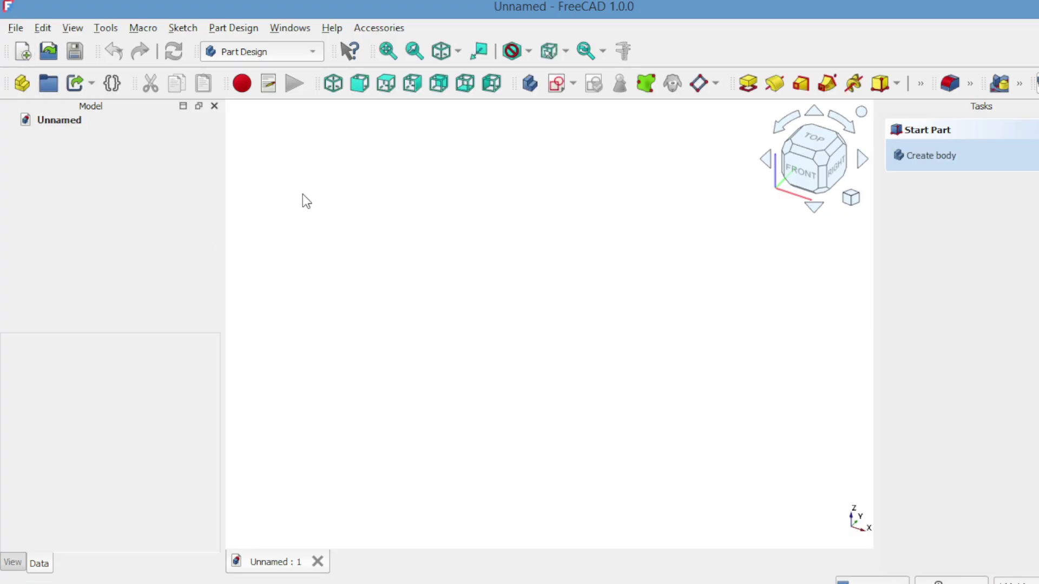
click(560, 87)
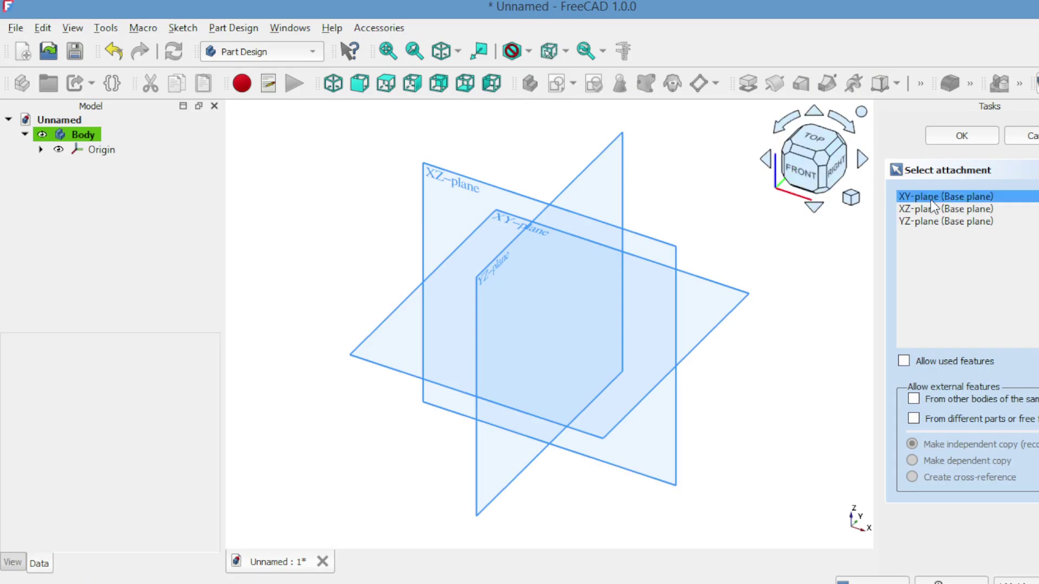
click(931, 199)
click(949, 137)
- Sketch a circle about 91 mm in diameter centred on the origin
key(g)
key(c)
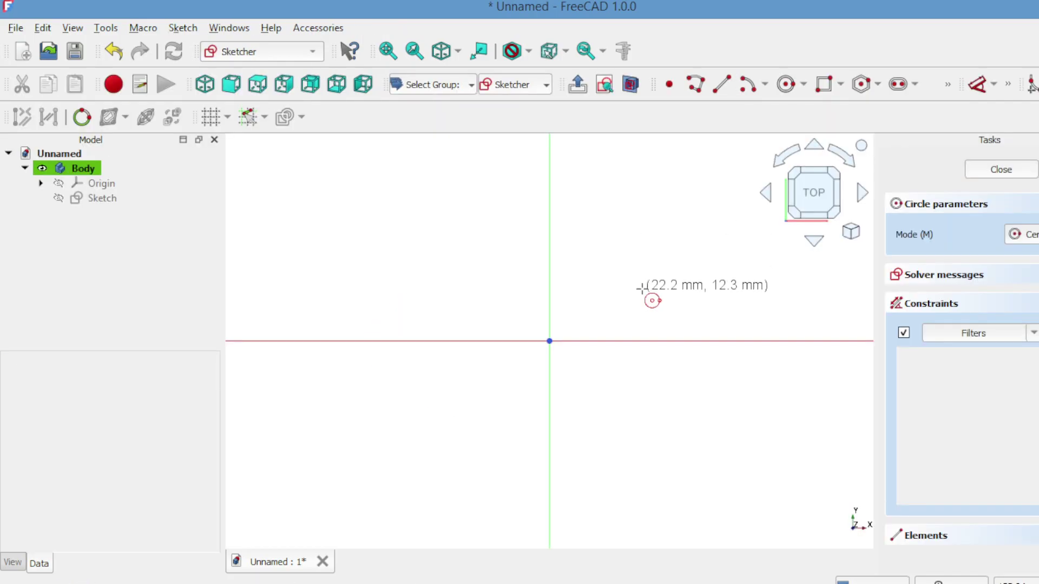
click(549, 341)
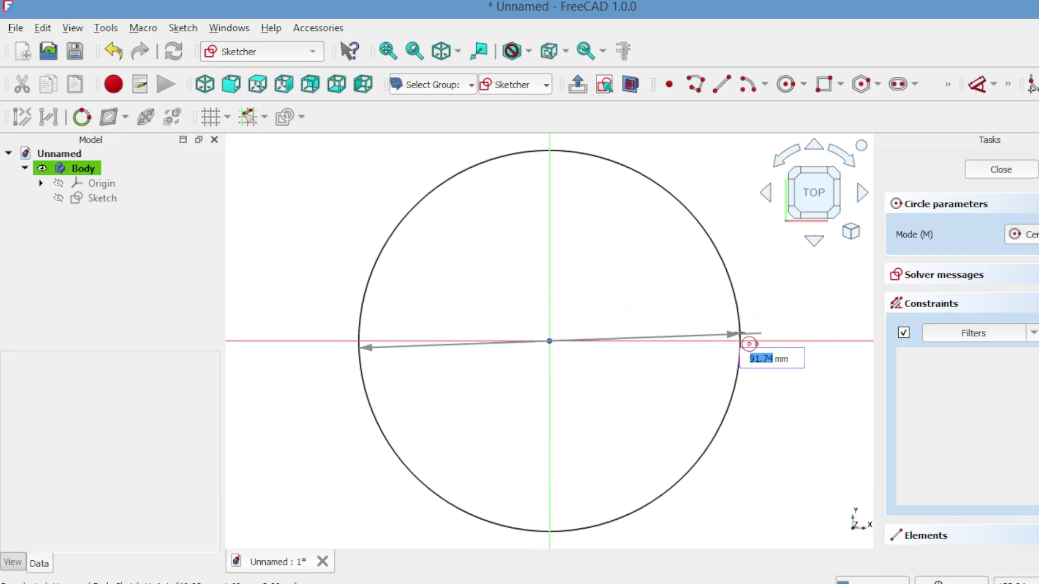
click(738, 331)
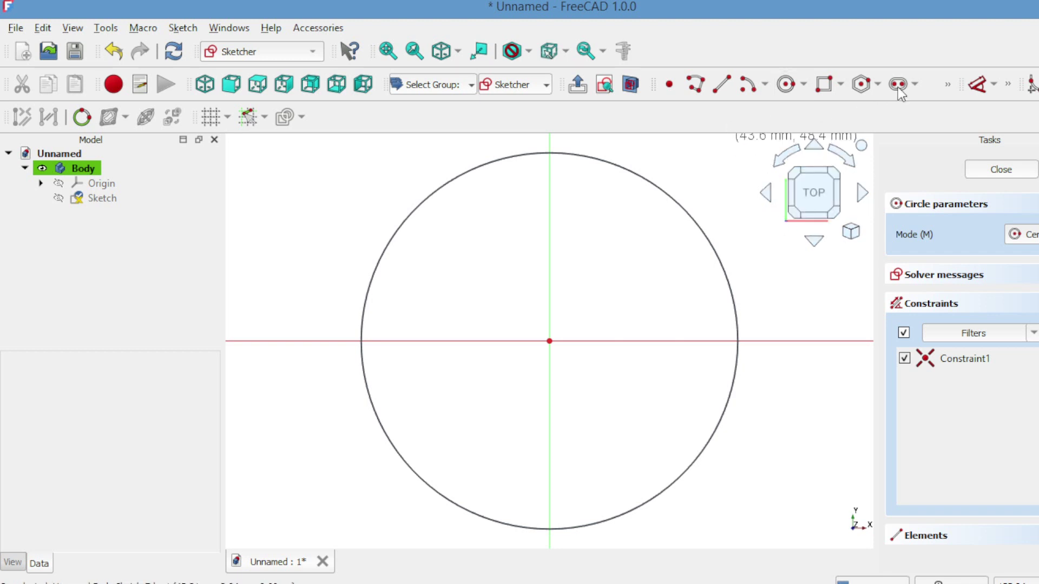
- Constrain the circle's diameter to 90 mm
click(976, 85)
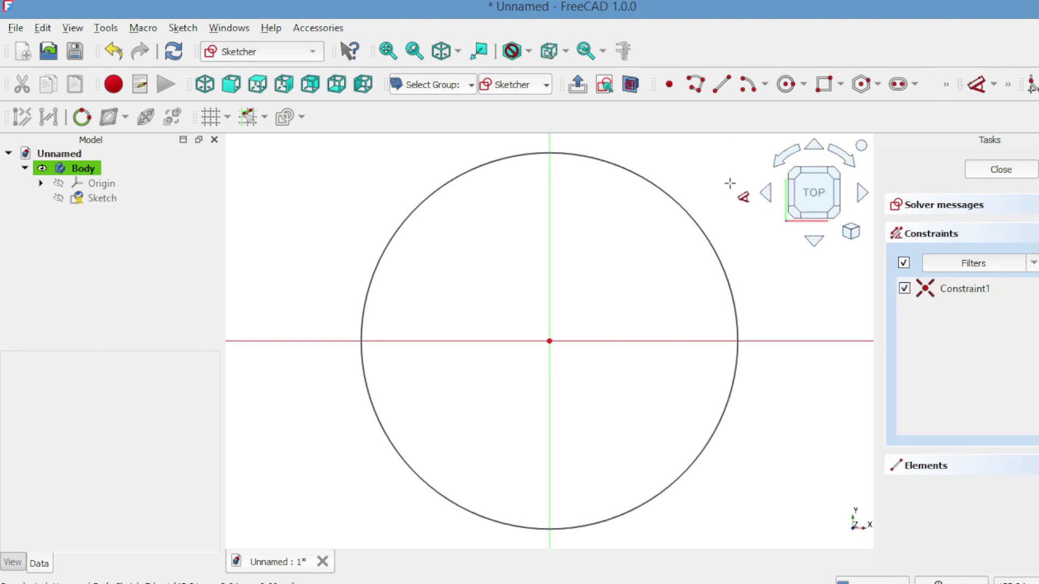
click(691, 218)
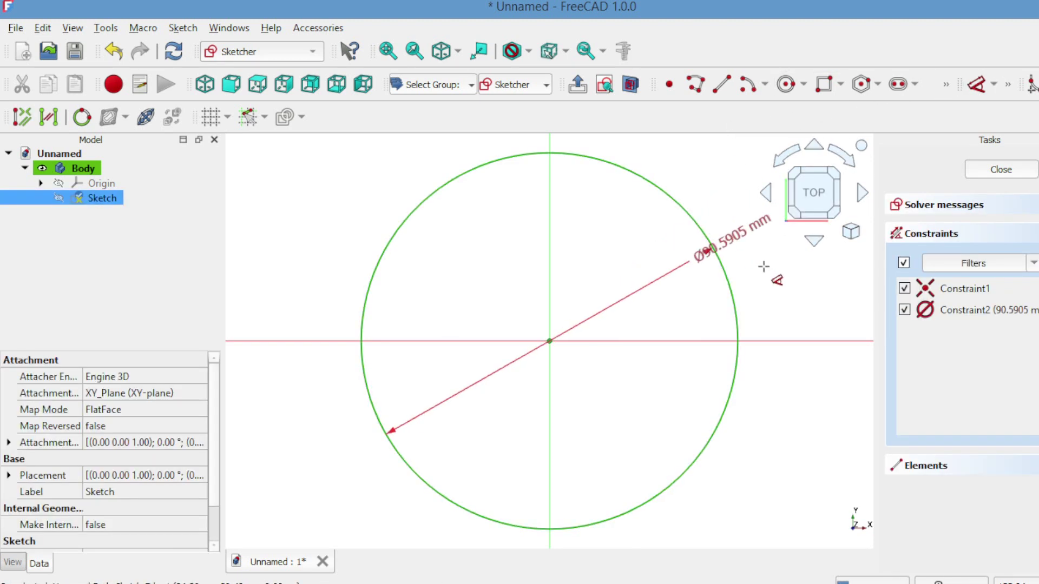
click(774, 275)
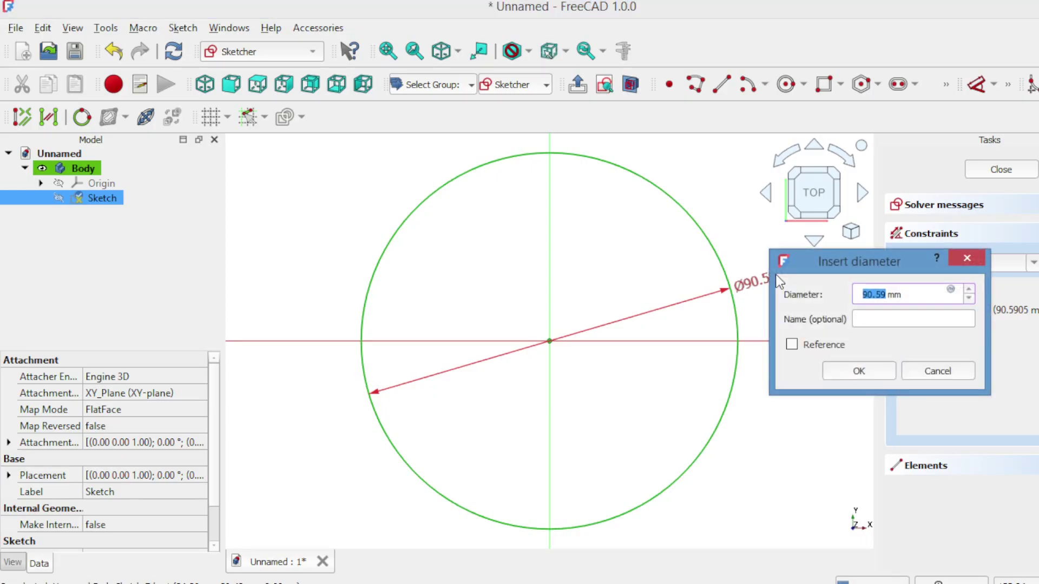
text(90)
click(838, 372)
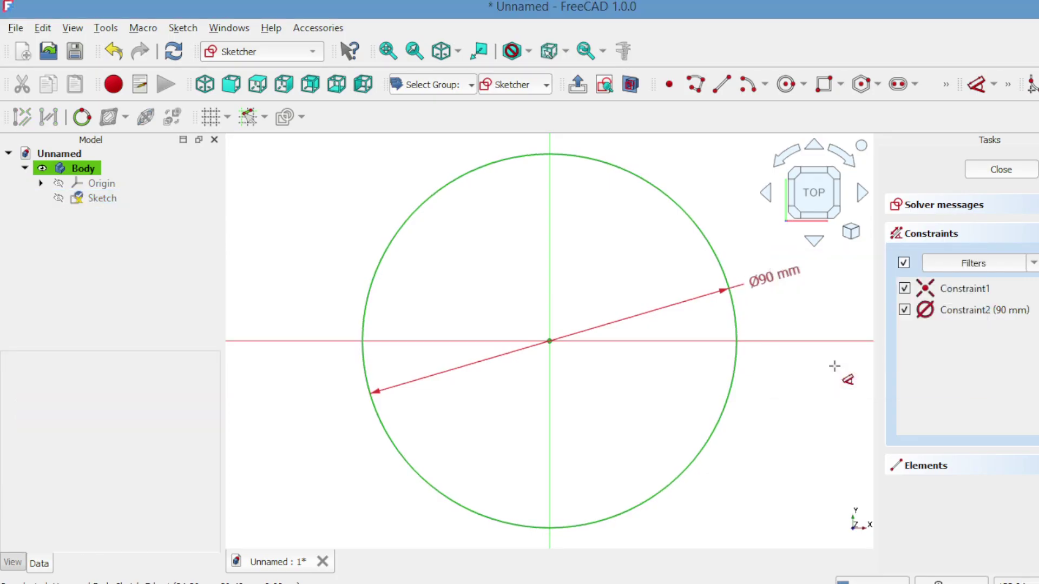
- Finish the circle sketch and pad it to a length of 10 mm
click(983, 171)
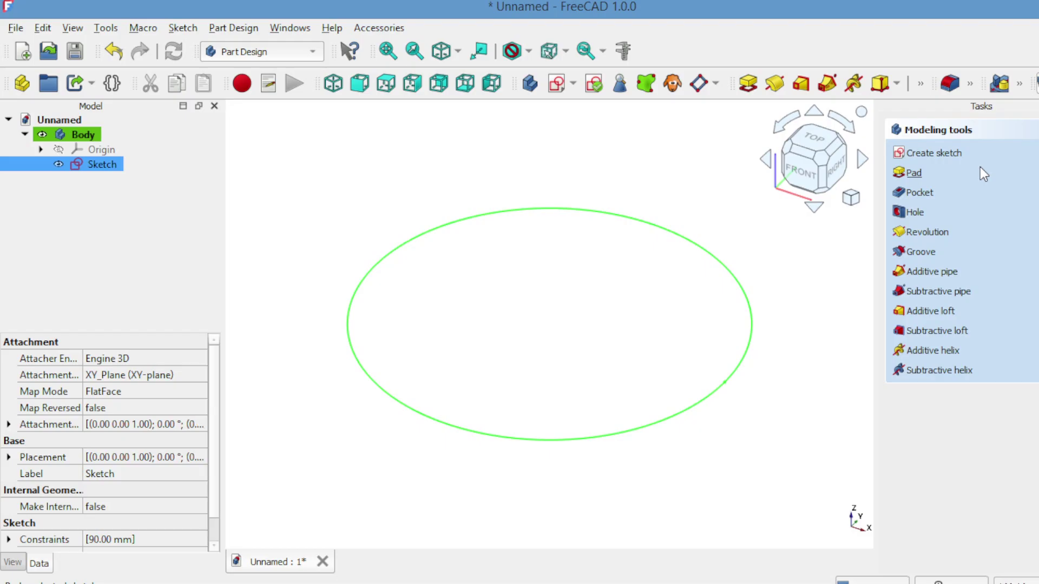
click(913, 174)
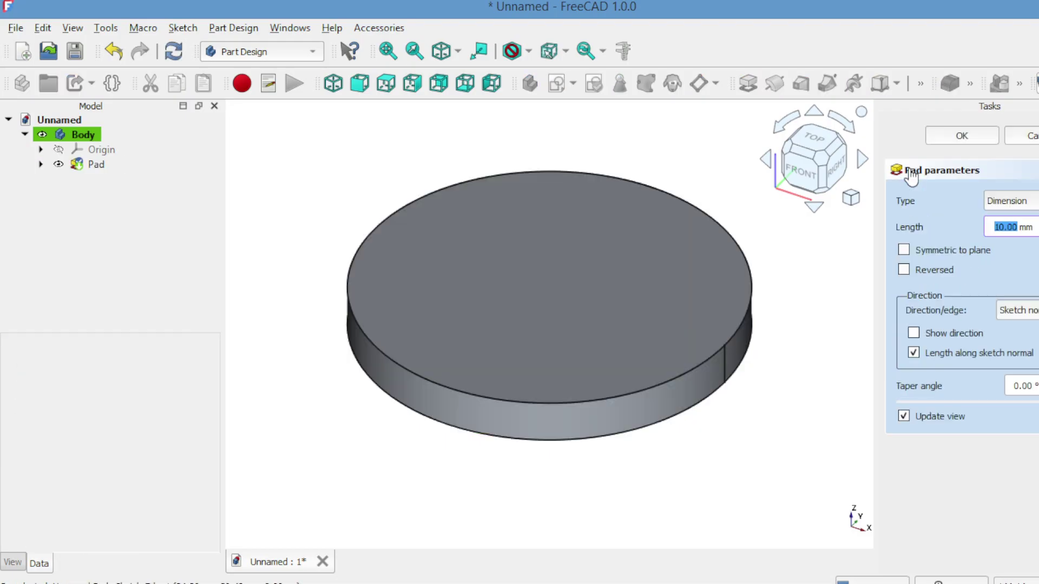
click(950, 138)
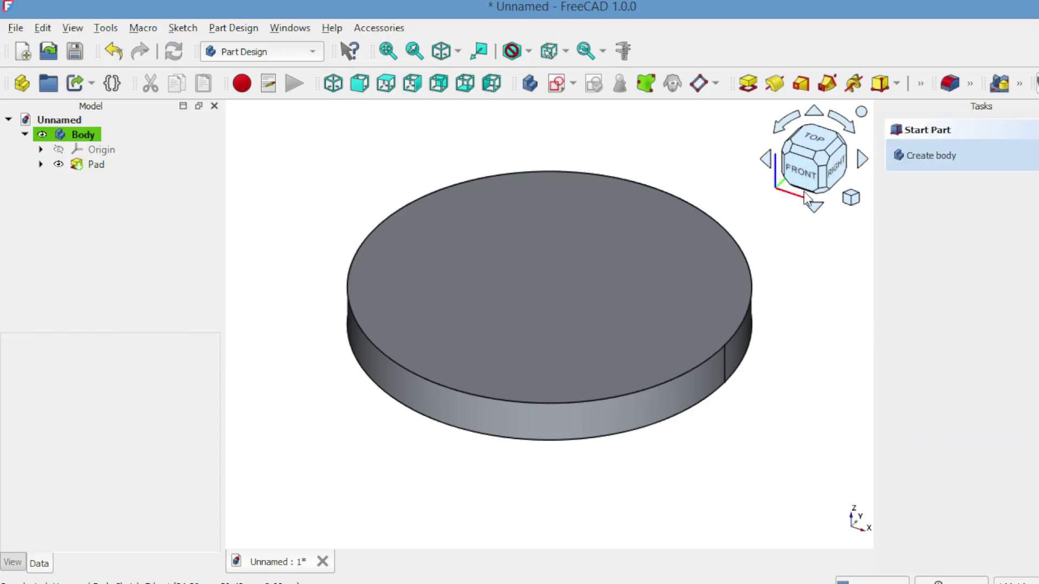
- Fillet all edges of the disc with a 1 mm radius
click(737, 244)
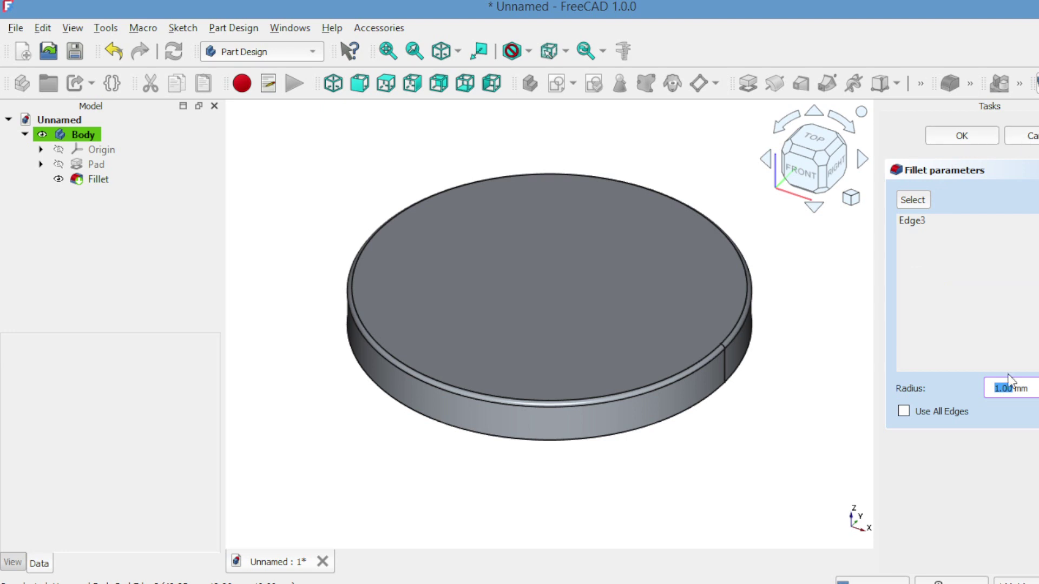
click(903, 411)
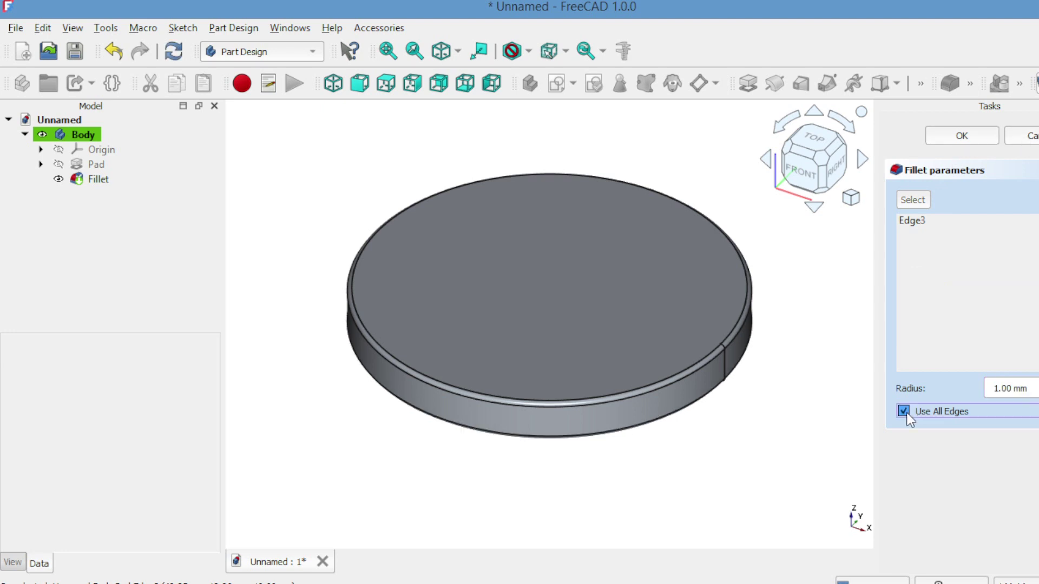
click(966, 137)
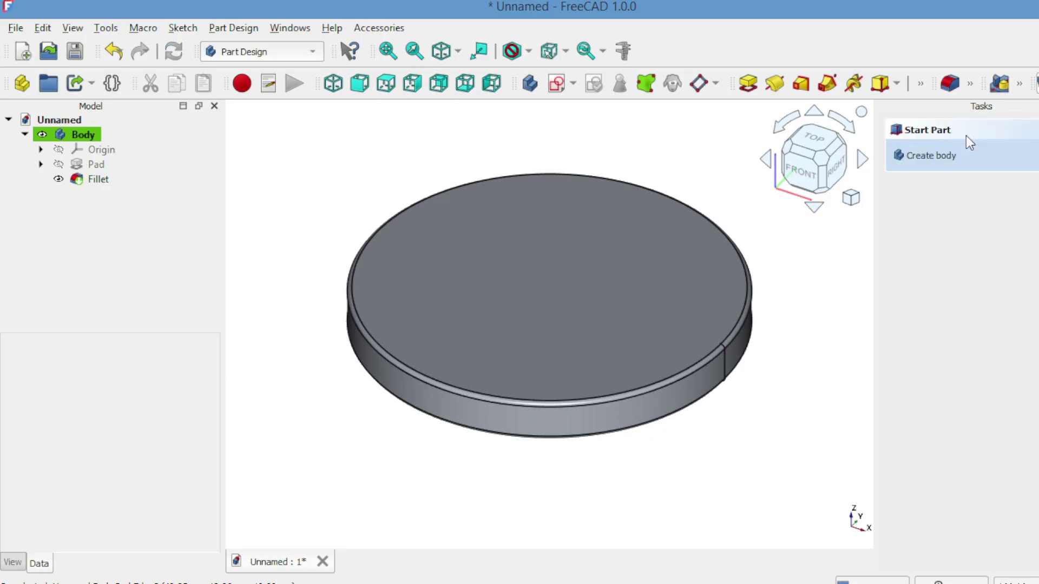
- Start a new sketch on the body's XY plane and section the disc at the sketch plane
click(829, 134)
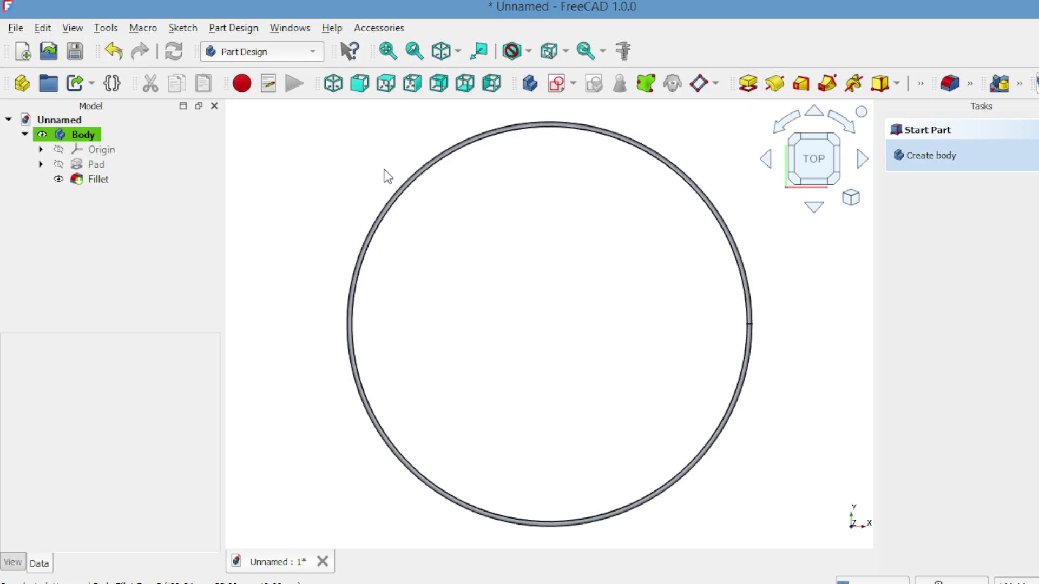
click(132, 140)
click(557, 84)
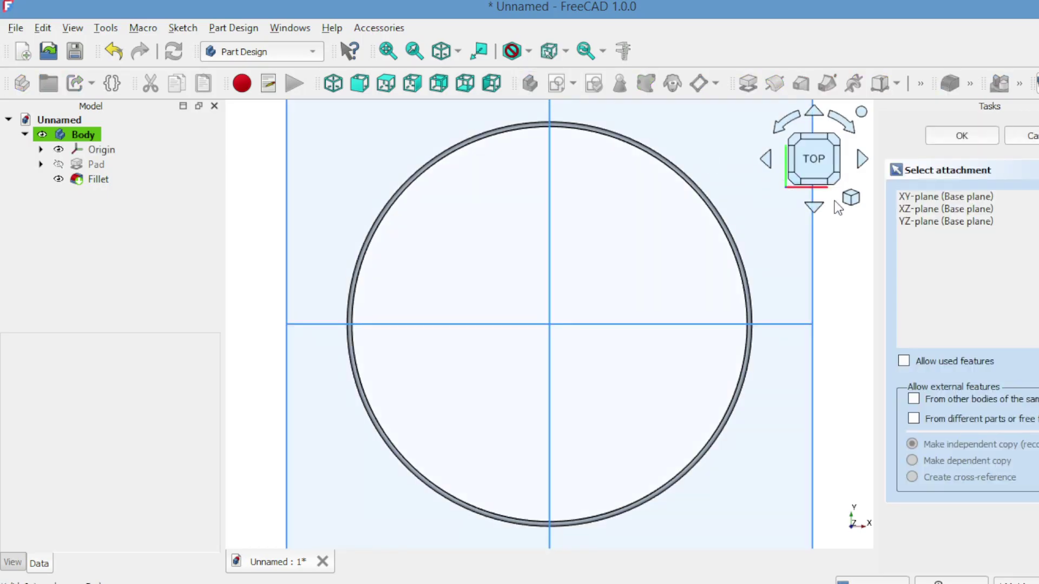
click(904, 197)
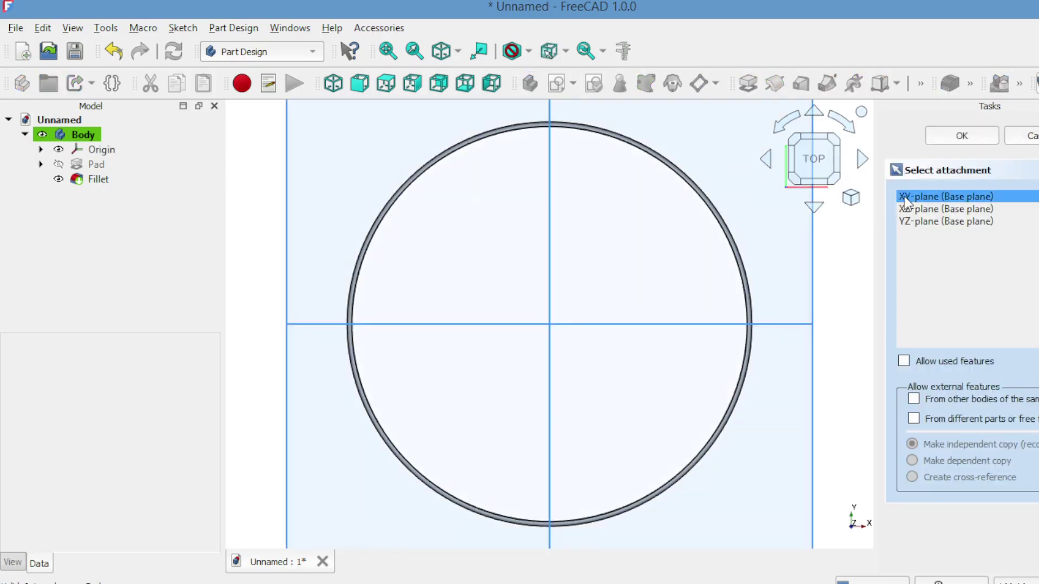
click(954, 145)
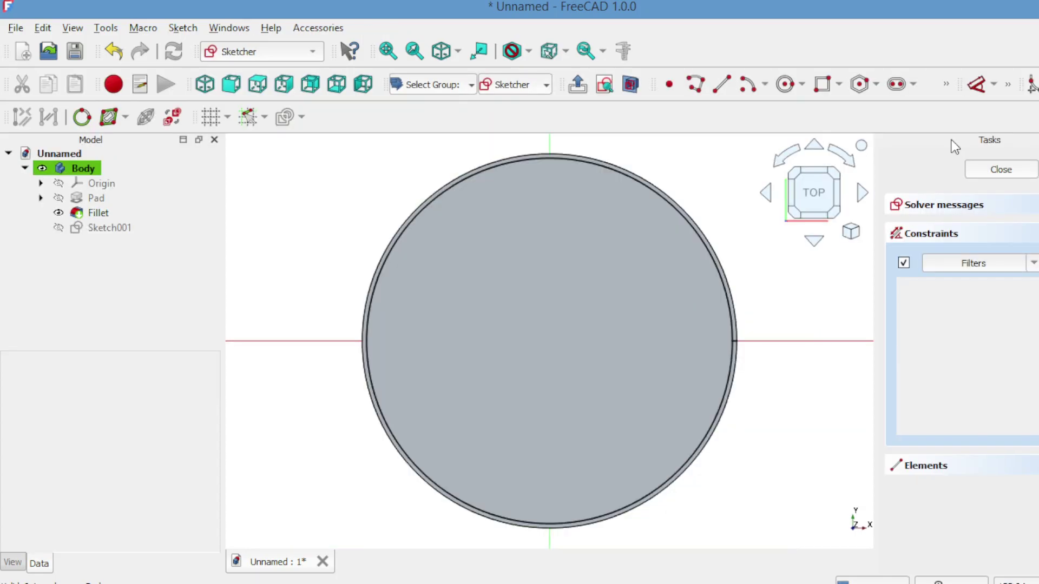
click(635, 84)
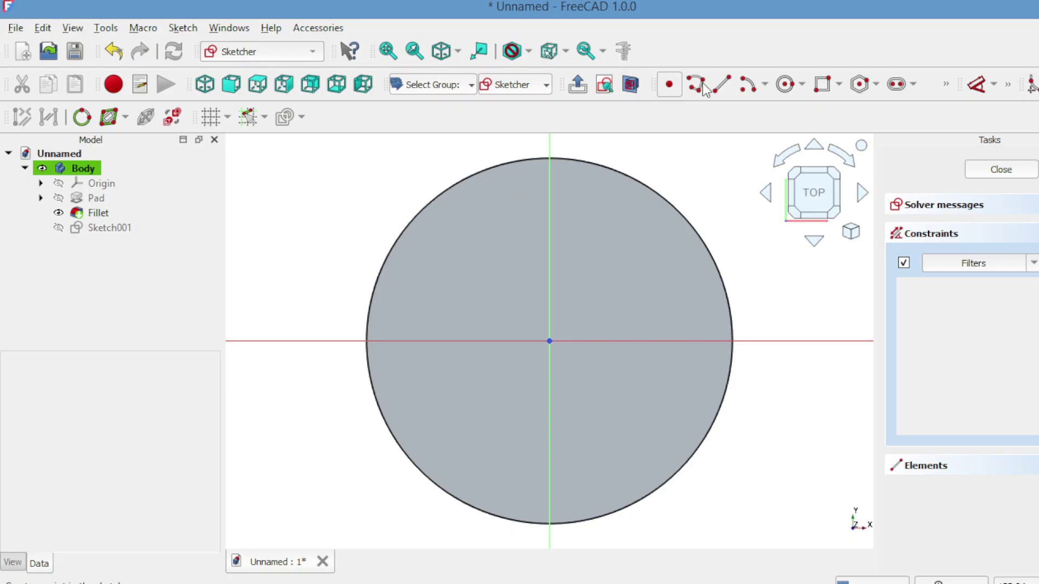
- Sketch a circle about 11 mm in diameter centred on the origin
click(784, 84)
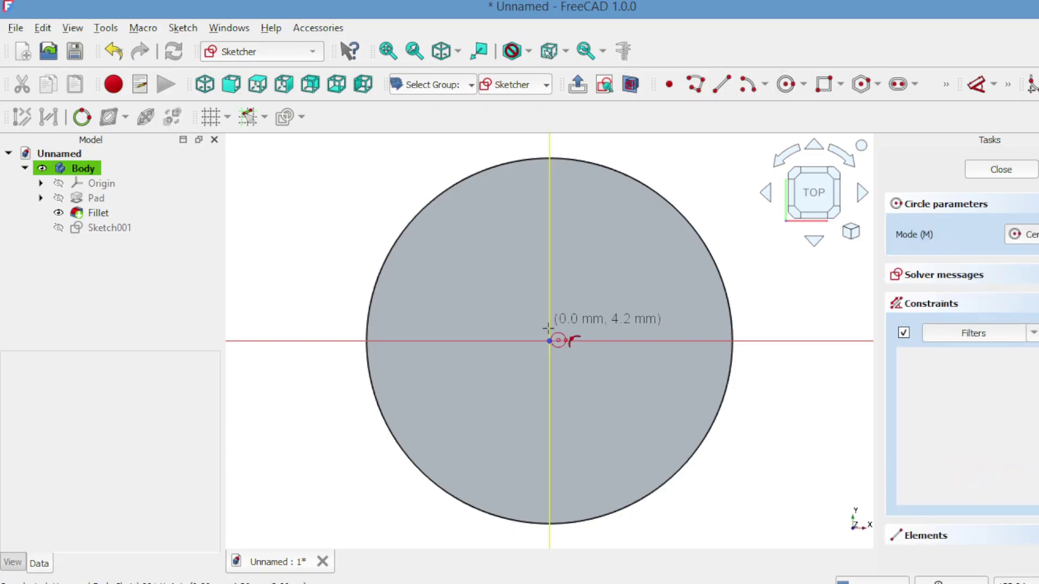
click(549, 340)
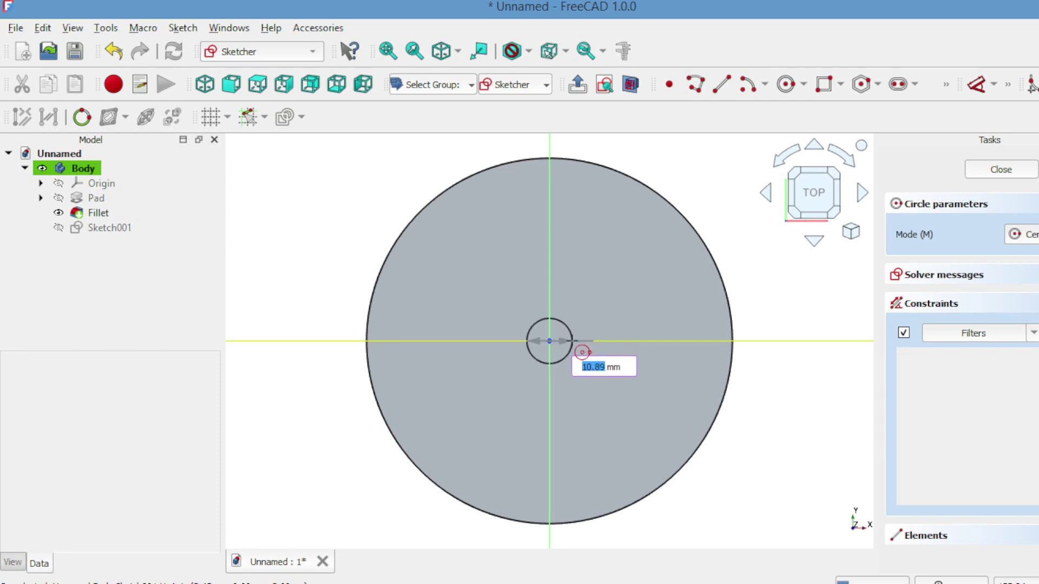
click(582, 352)
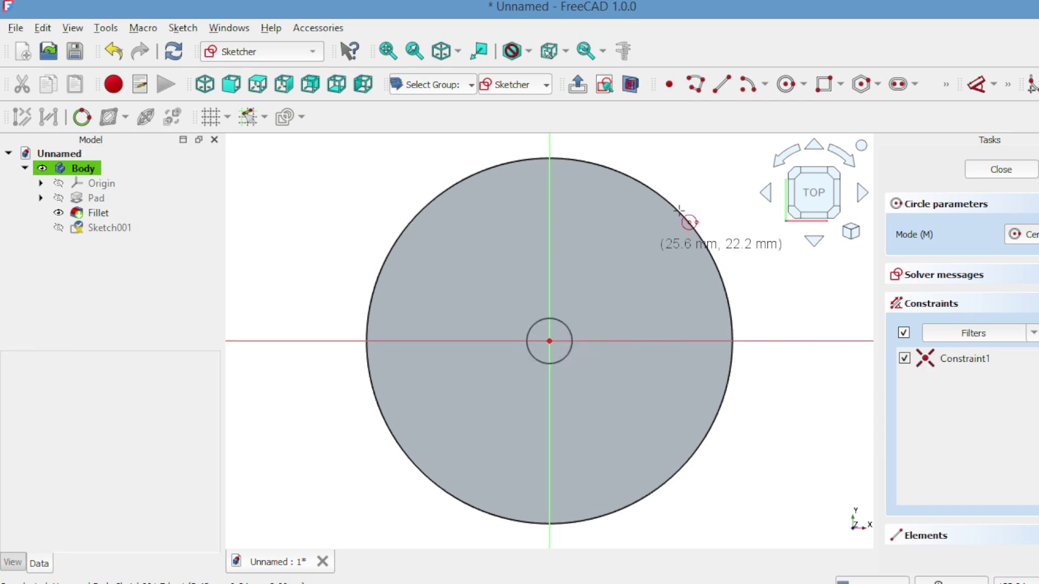
- Constrain the small central circle's diameter to 10 mm
click(975, 84)
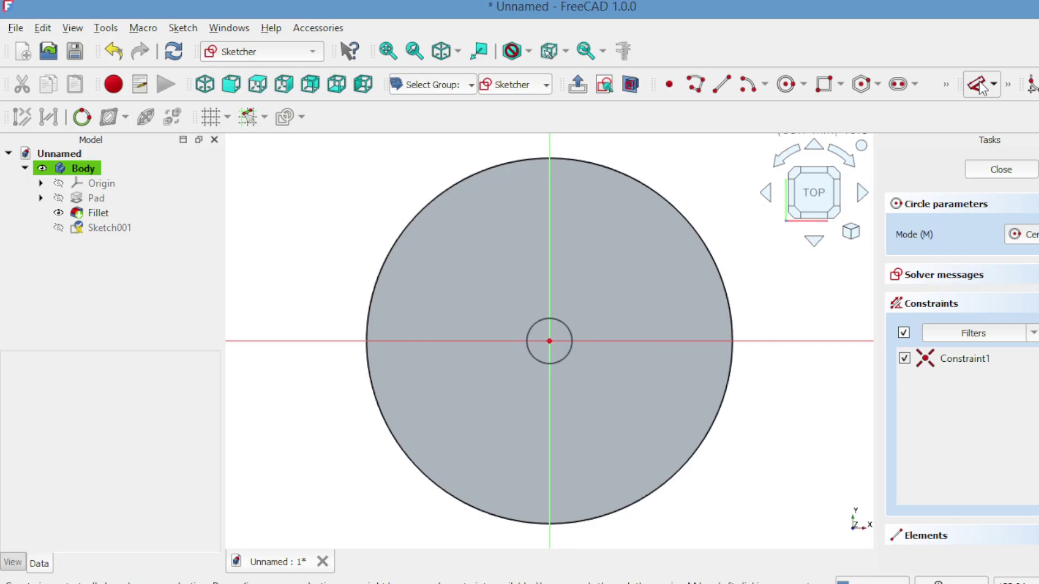
click(563, 325)
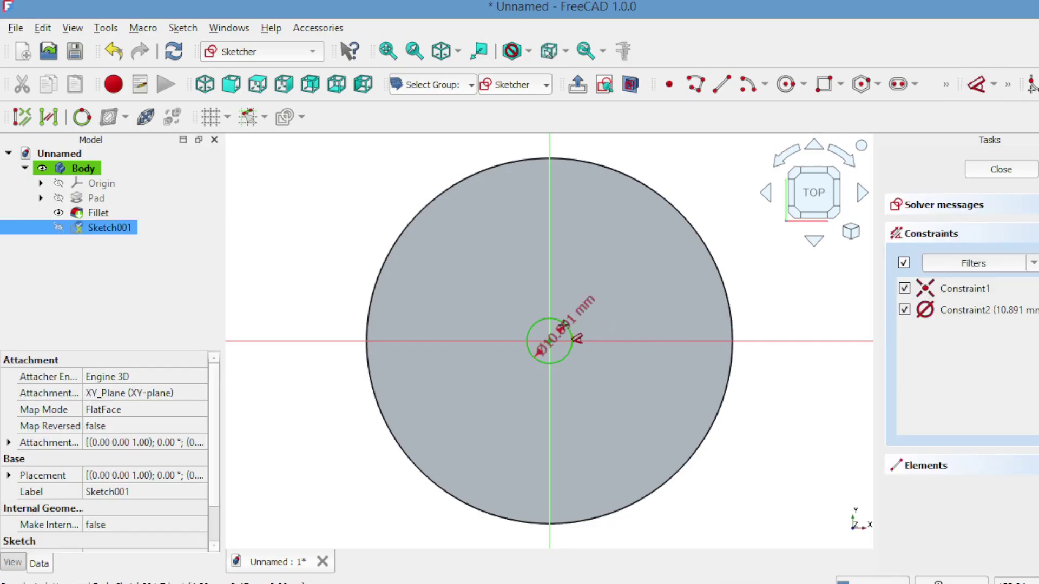
click(627, 318)
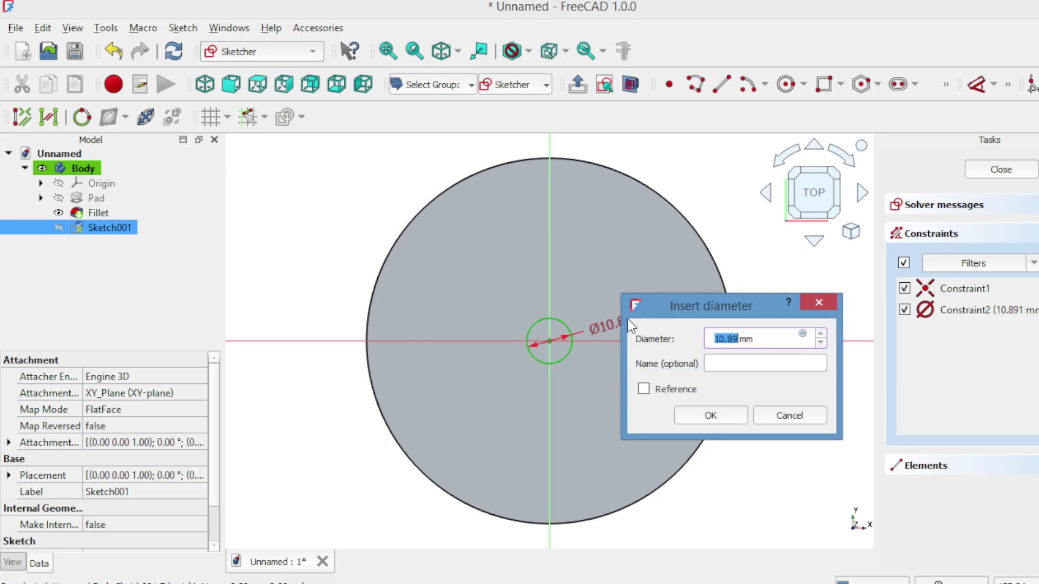
text(10)
click(684, 413)
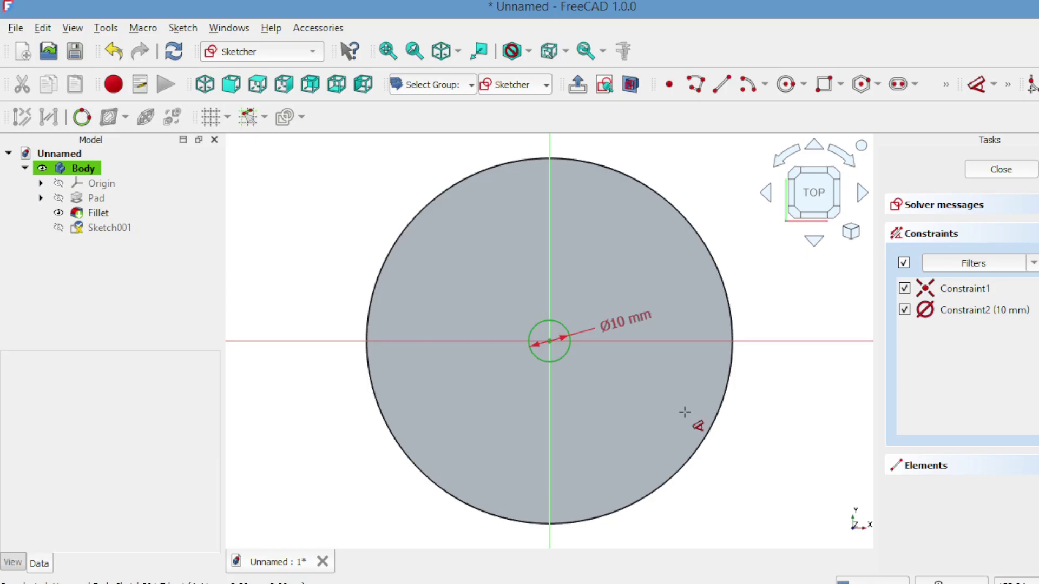
- Finish the small circle sketch and start padding it symmetric to the sketch plane, refreshing the pad preview
click(1007, 172)
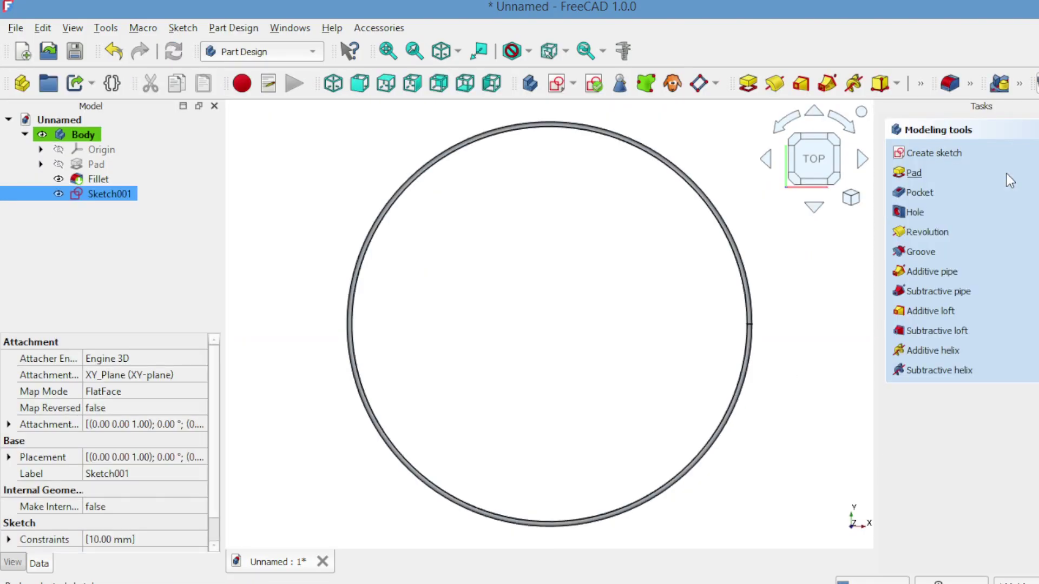
click(907, 171)
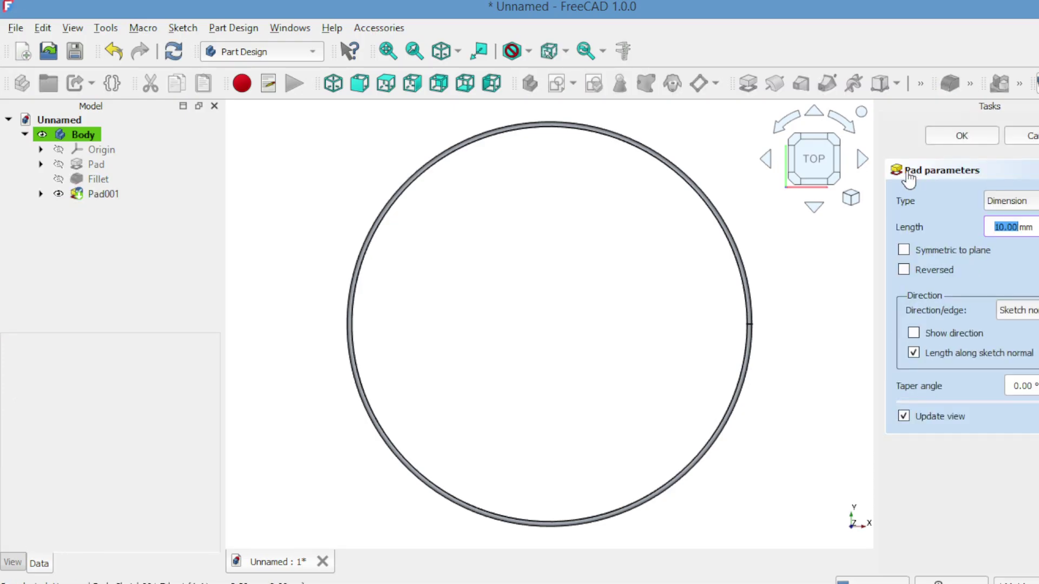
click(766, 160)
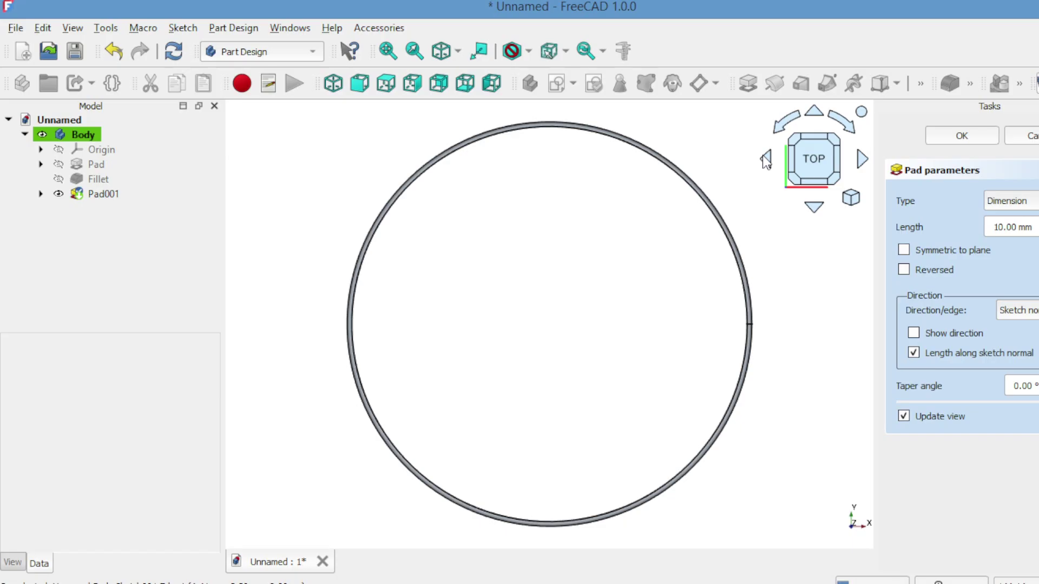
click(766, 160)
click(766, 161)
click(766, 160)
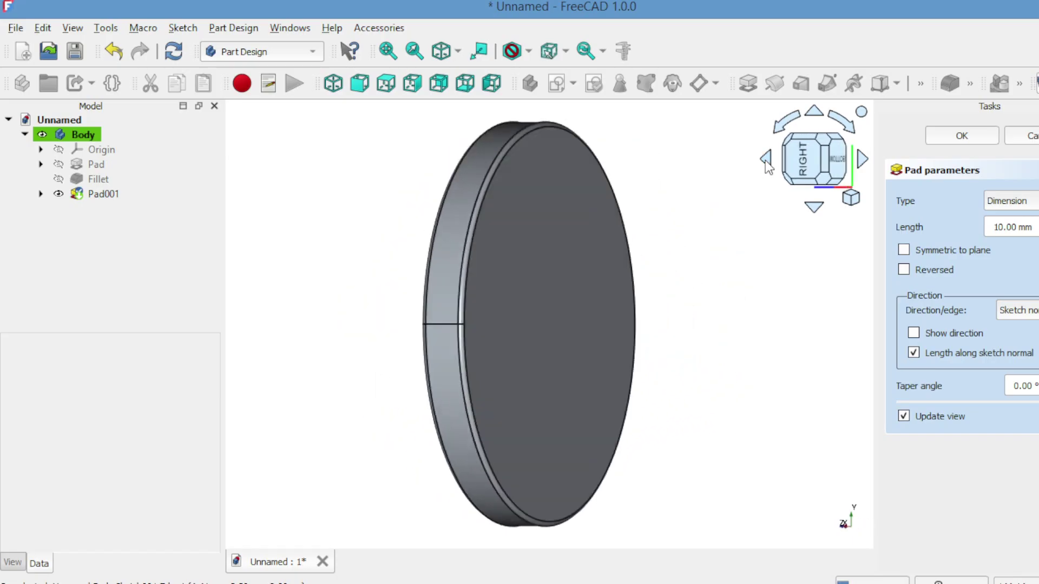
click(766, 160)
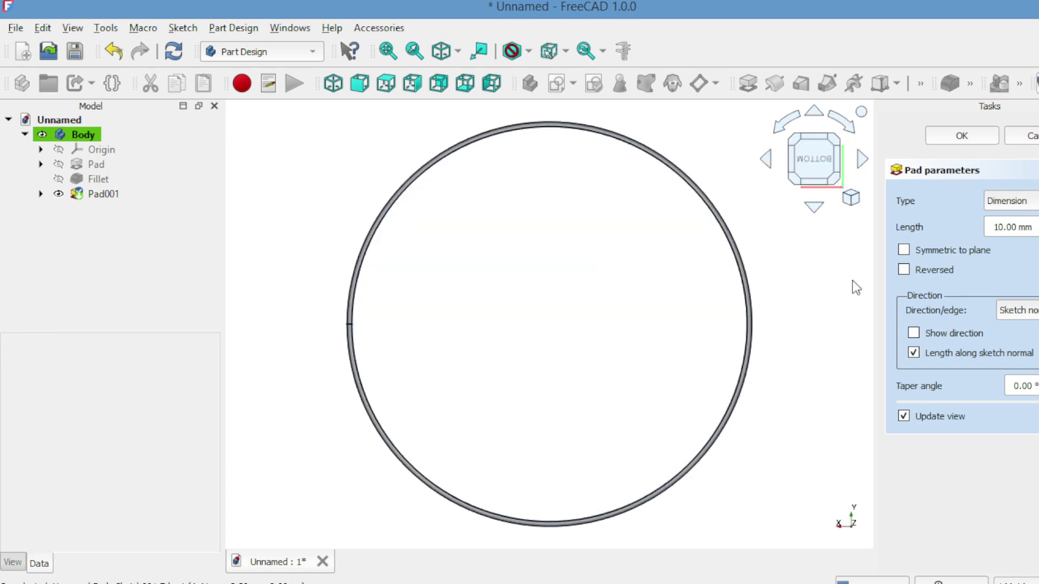
click(902, 417)
click(907, 256)
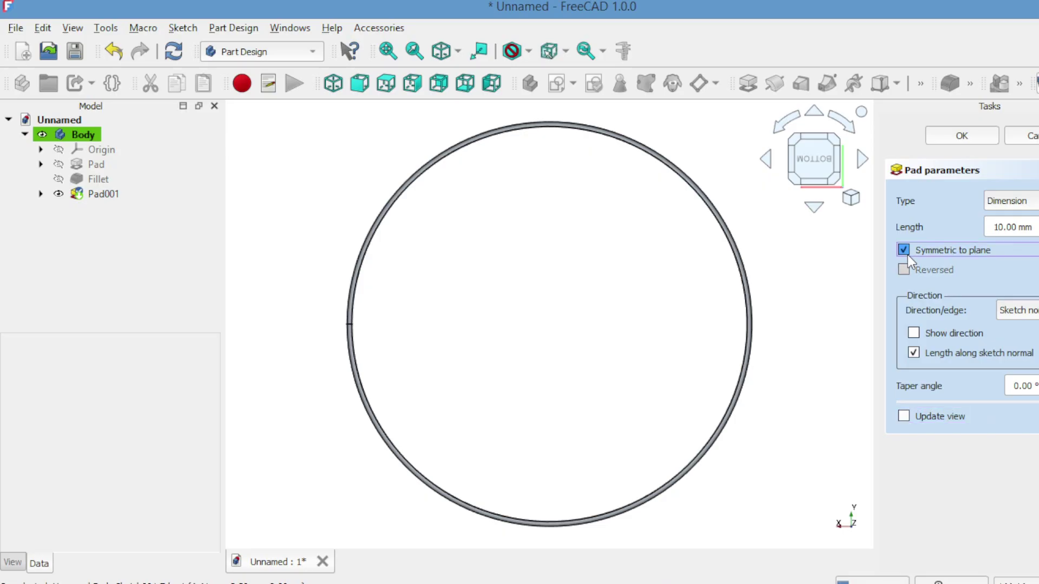
click(902, 415)
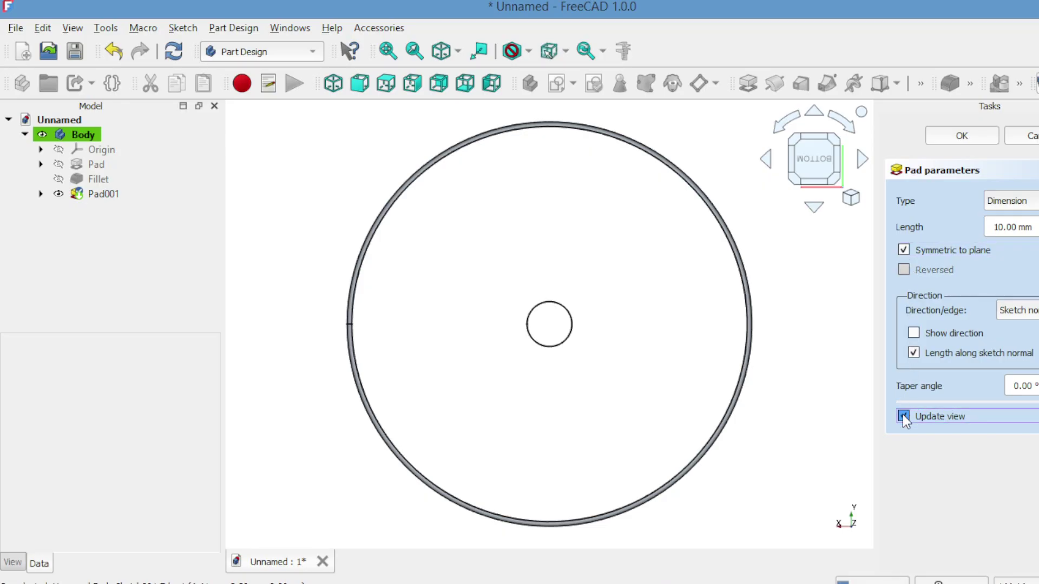
- Set the central shaft pad's length to 60 mm and accept the pad
click(763, 160)
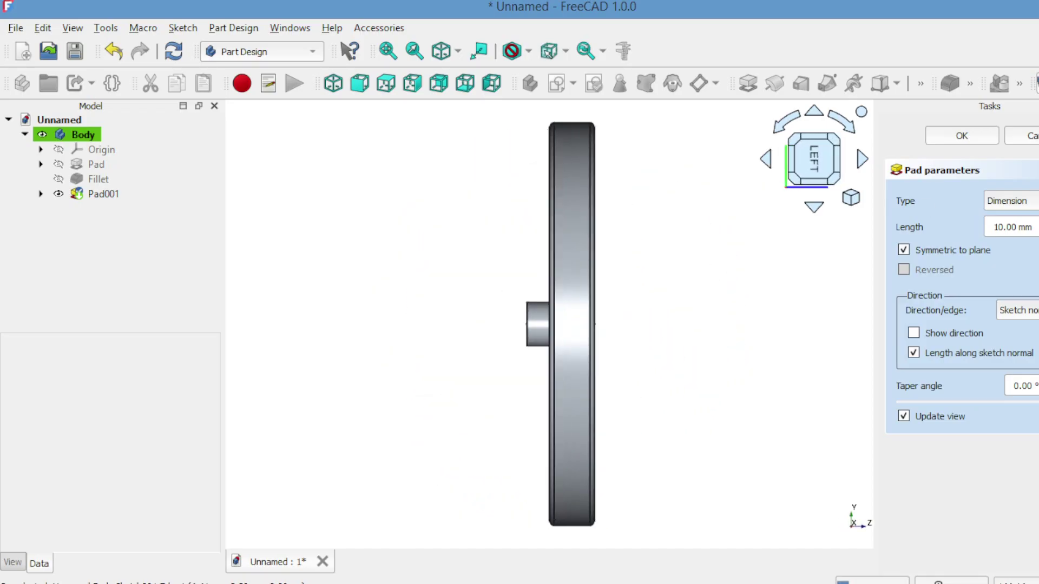
key(equal)
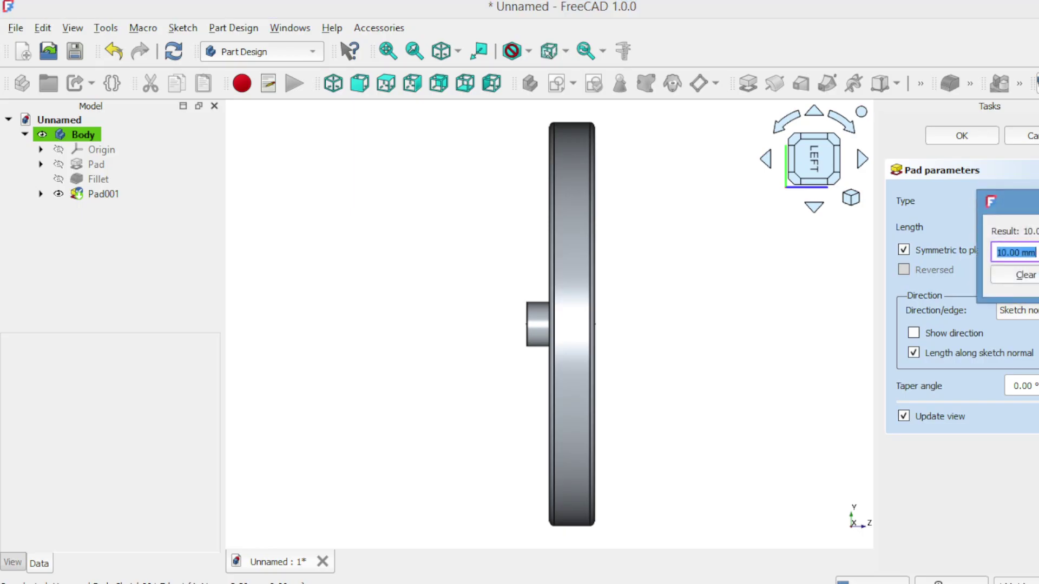
text(60)
key(Return)
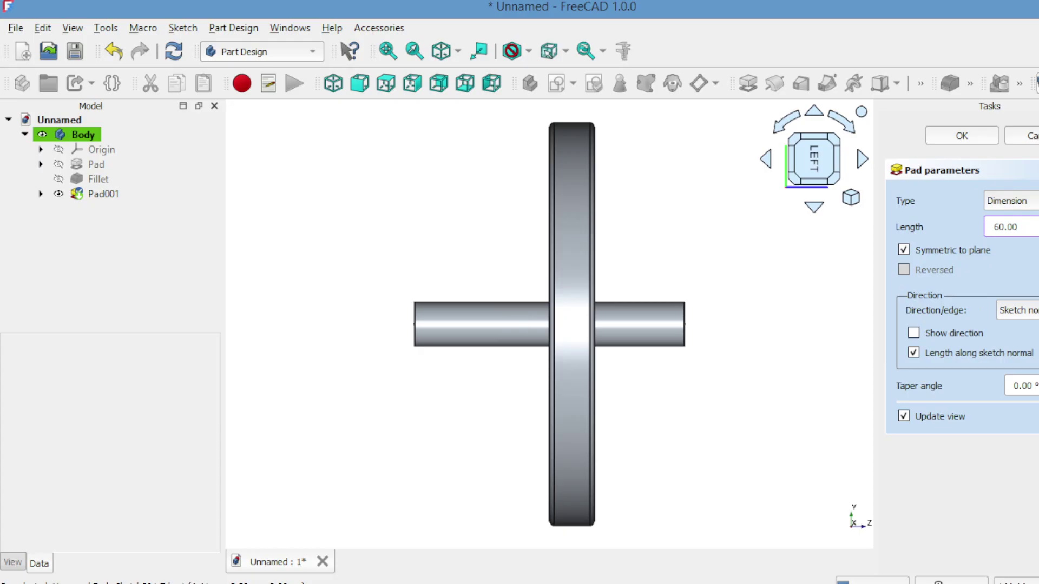
click(960, 136)
- Fillet the edges where the central shaft meets both faces of the disc with a 2 mm radius
click(861, 160)
click(862, 159)
click(862, 160)
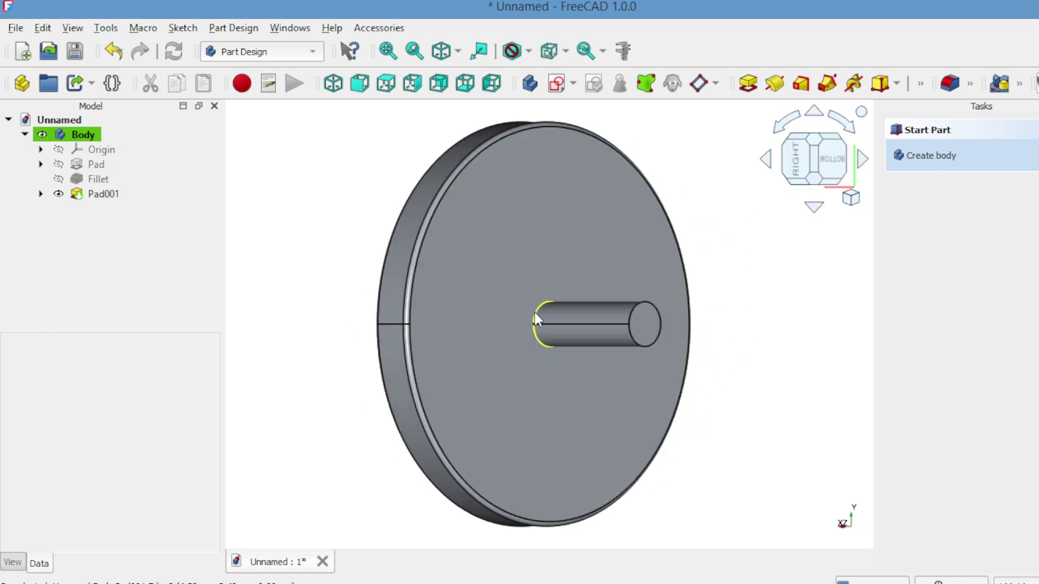
click(537, 320)
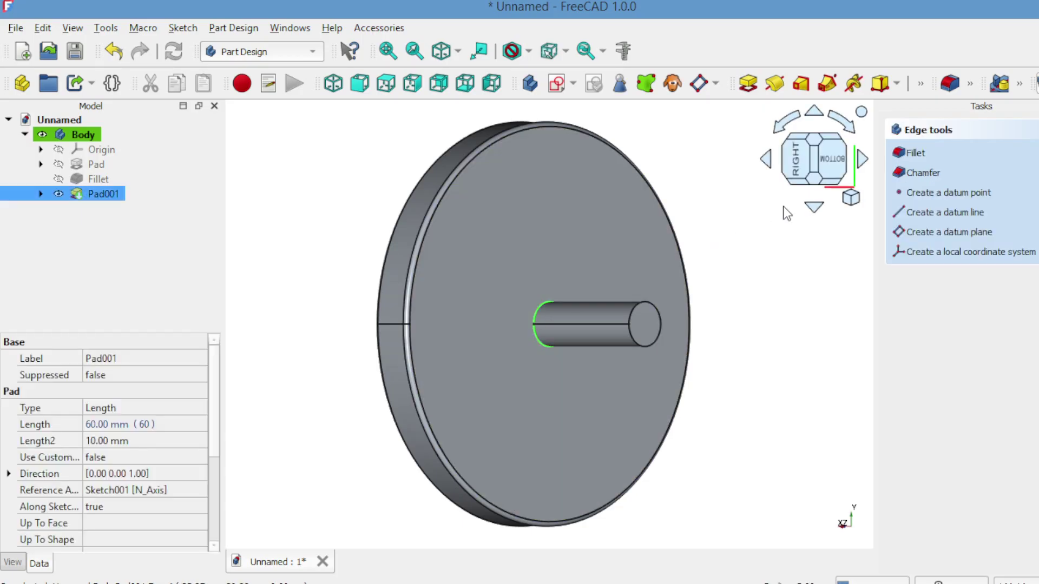
click(861, 158)
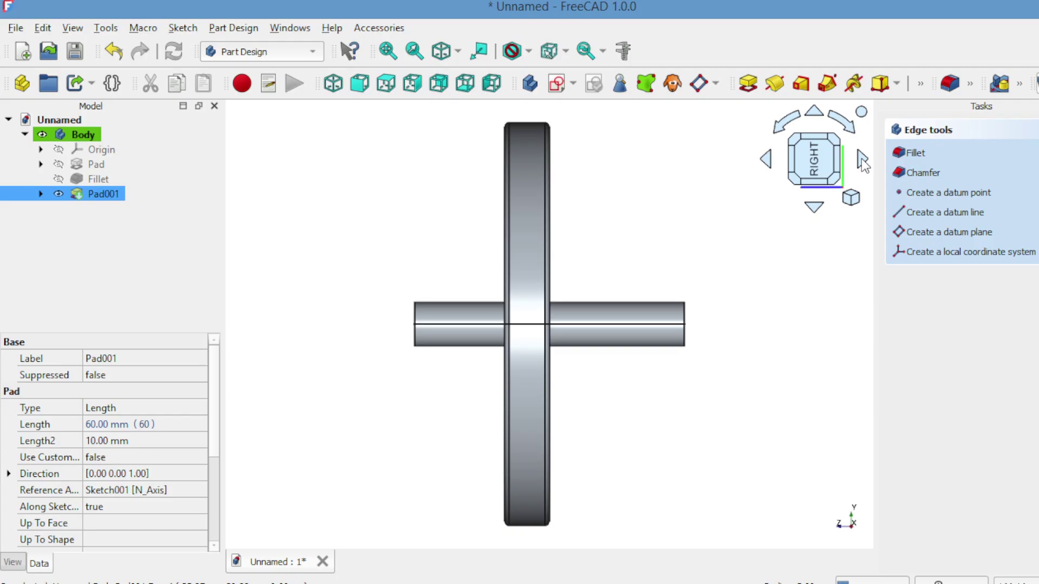
click(861, 158)
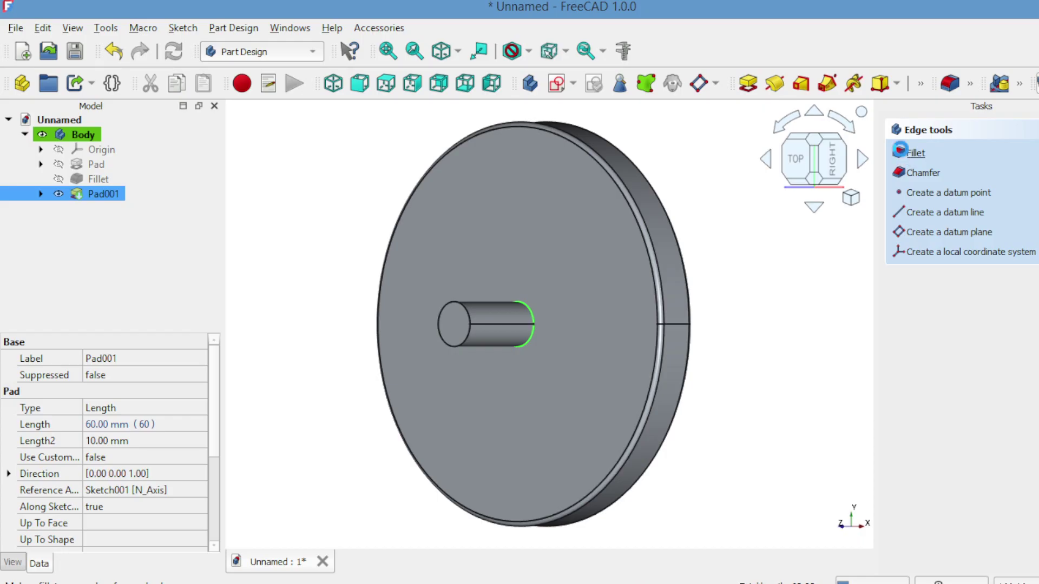
click(900, 151)
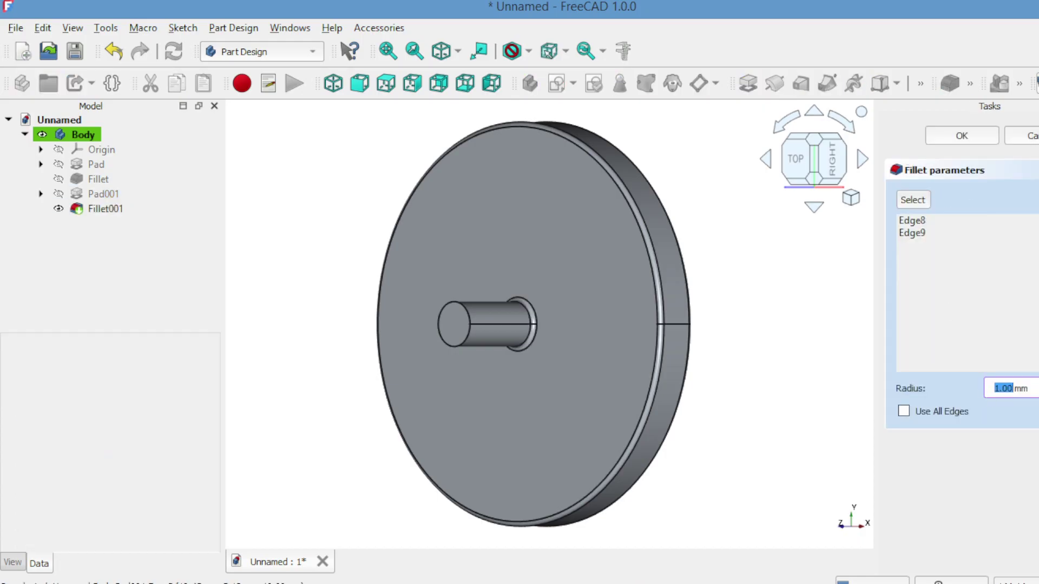
key(Up)
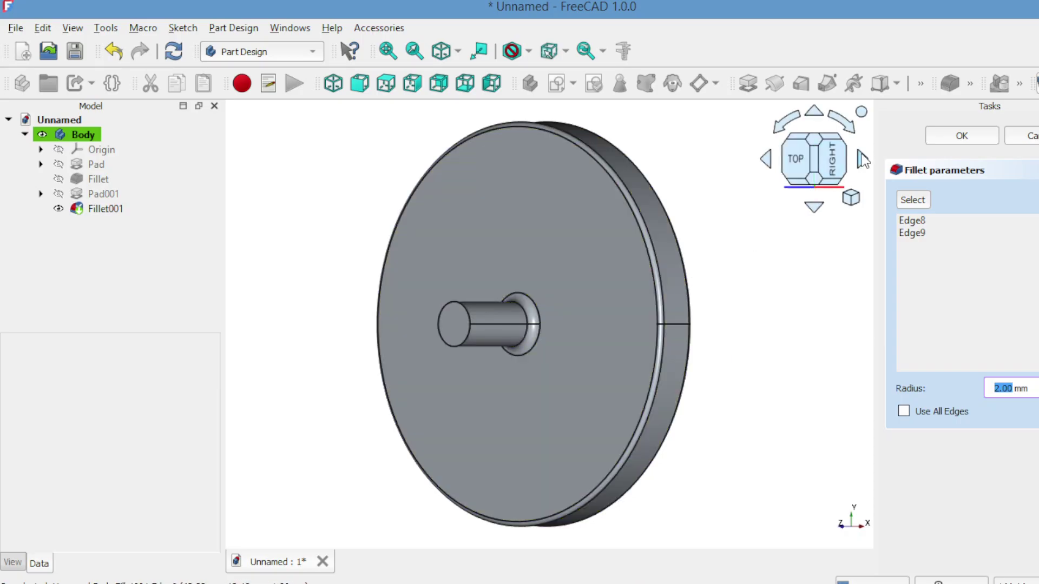
click(859, 159)
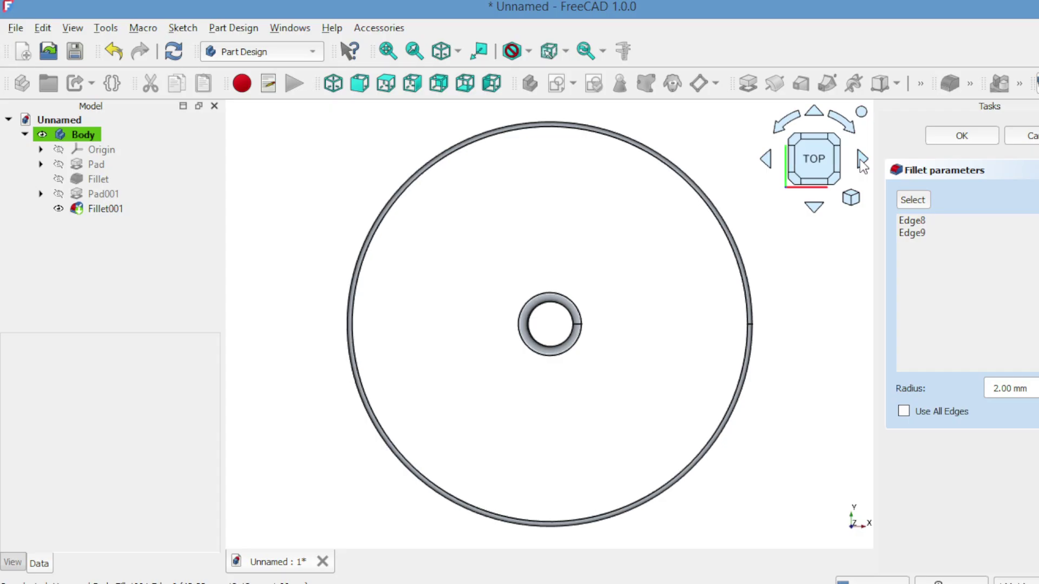
click(860, 160)
click(859, 159)
click(859, 159)
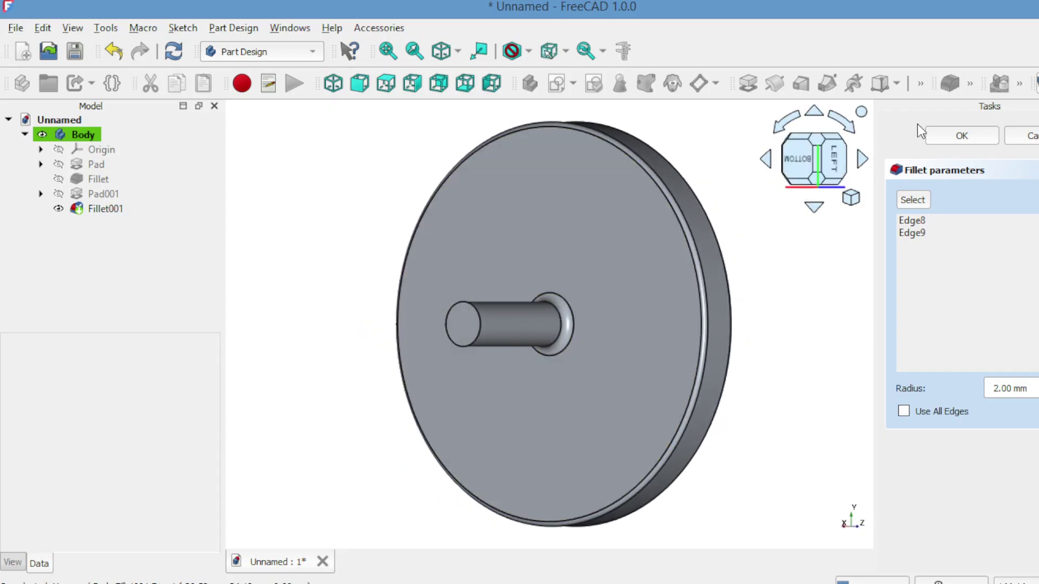
click(946, 136)
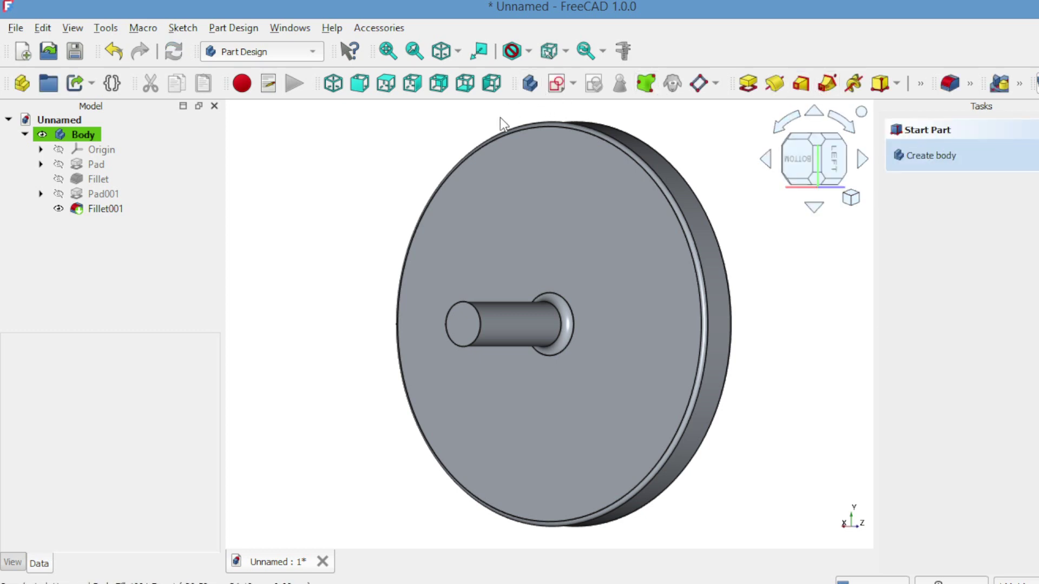
- Create a second body and start a sketch on its XY plane
click(530, 87)
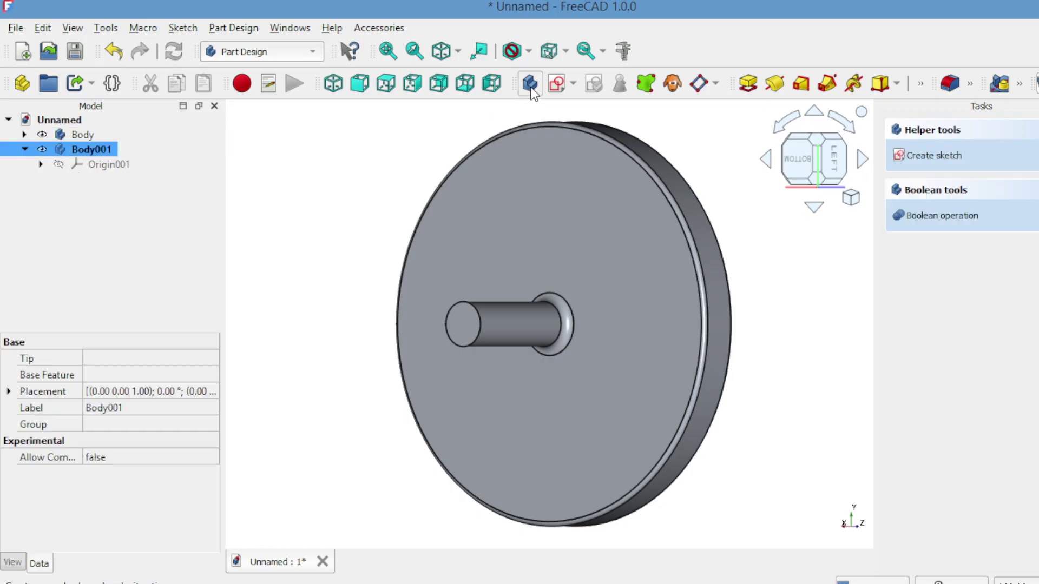
click(556, 84)
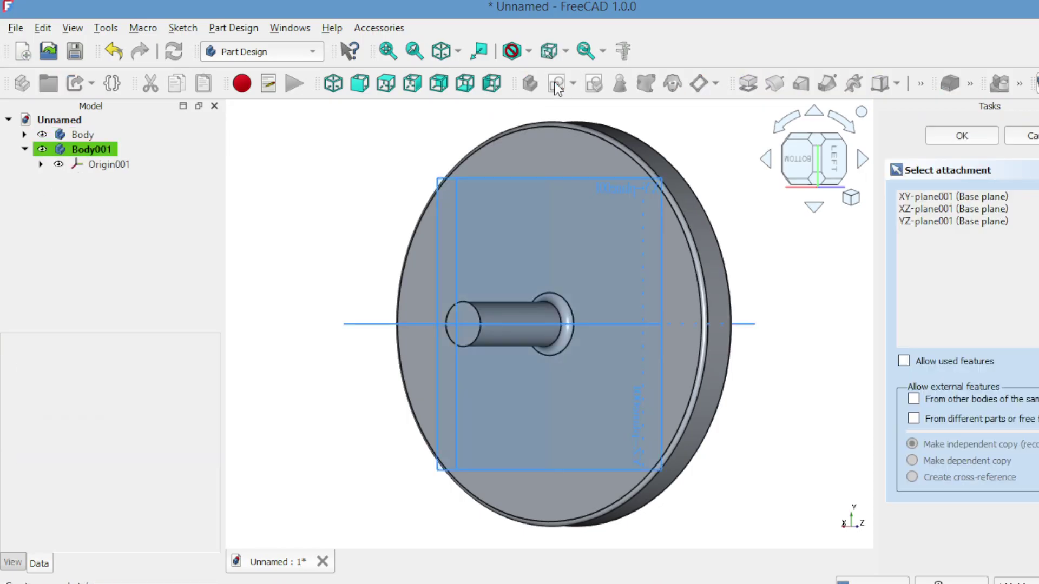
click(900, 197)
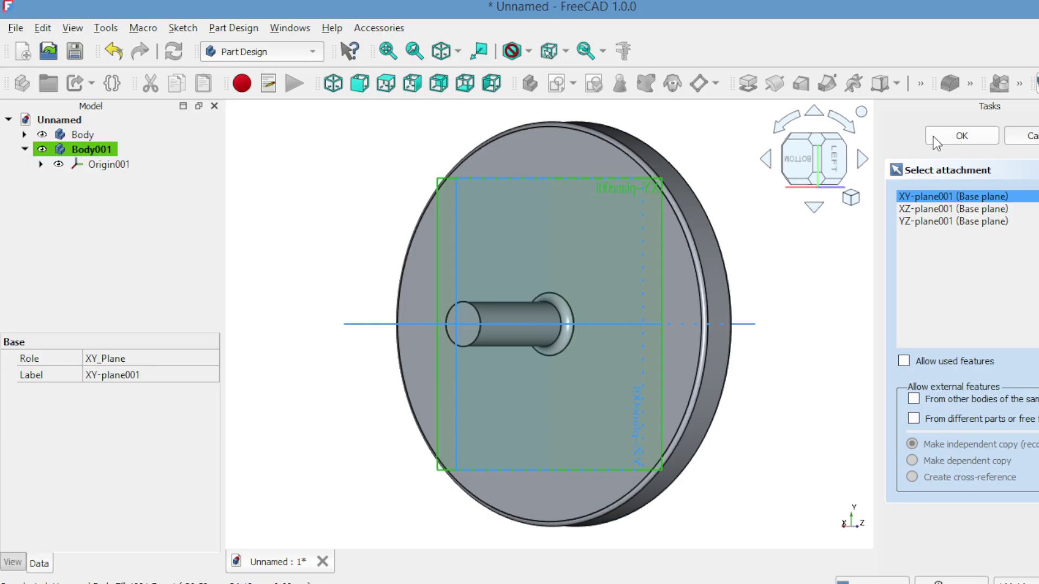
click(949, 137)
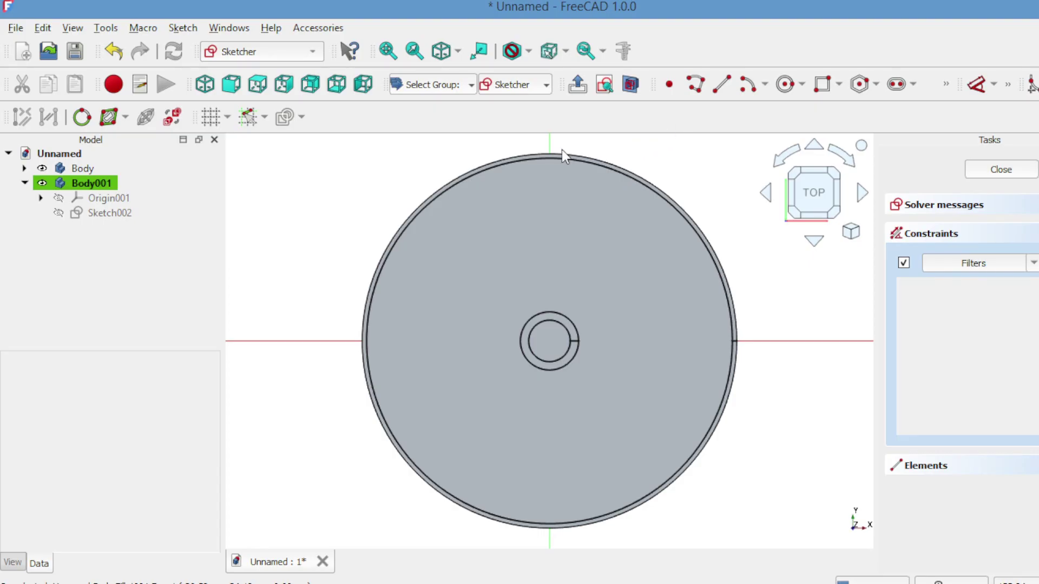
- With the view sectioned at the sketch plane, draw a closed six-sided polyline notch profile across the disc's rim, starting on the vertical axis
click(697, 85)
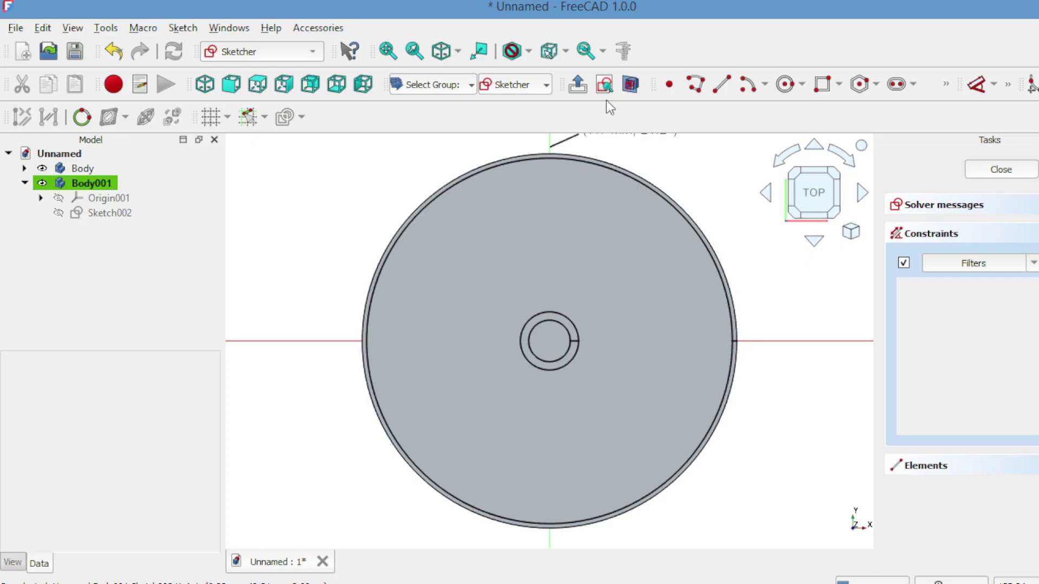
click(630, 84)
click(548, 150)
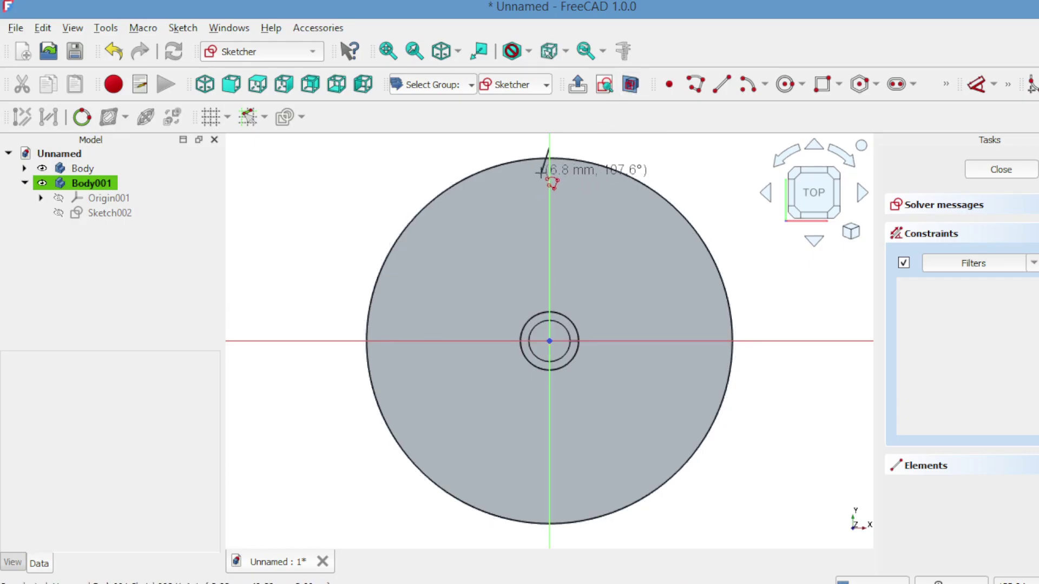
click(551, 182)
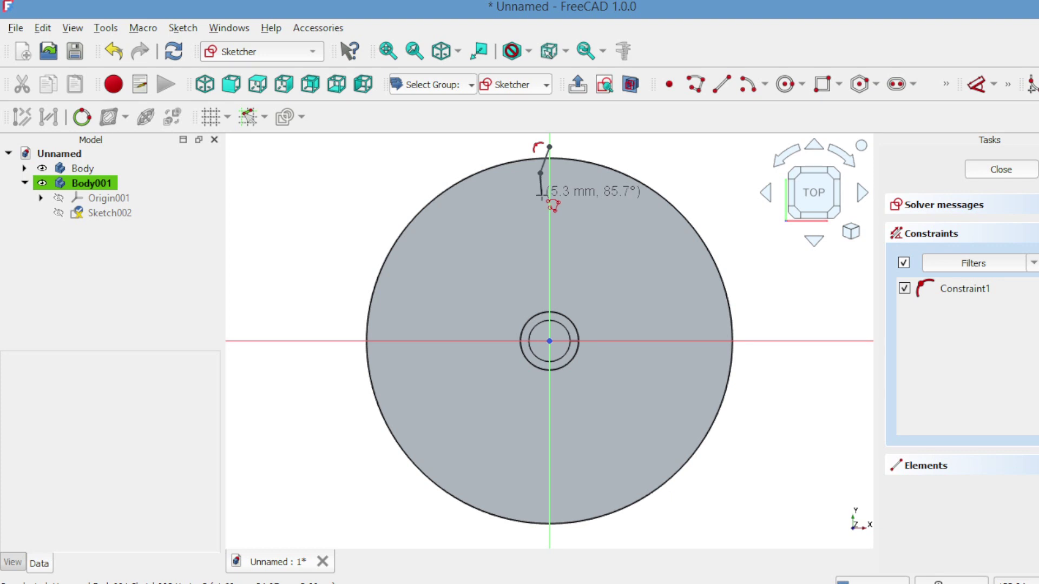
click(540, 196)
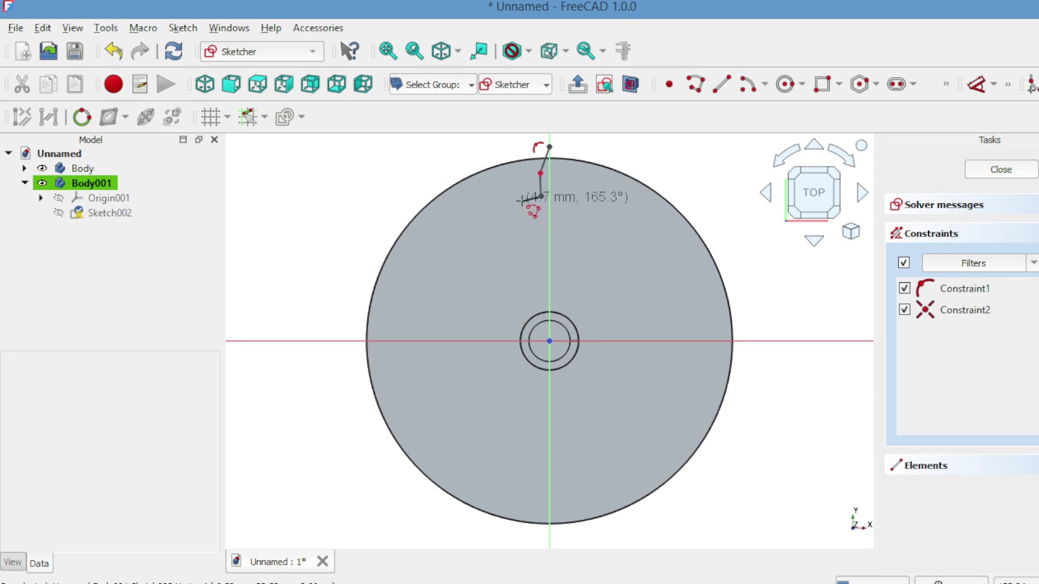
click(519, 199)
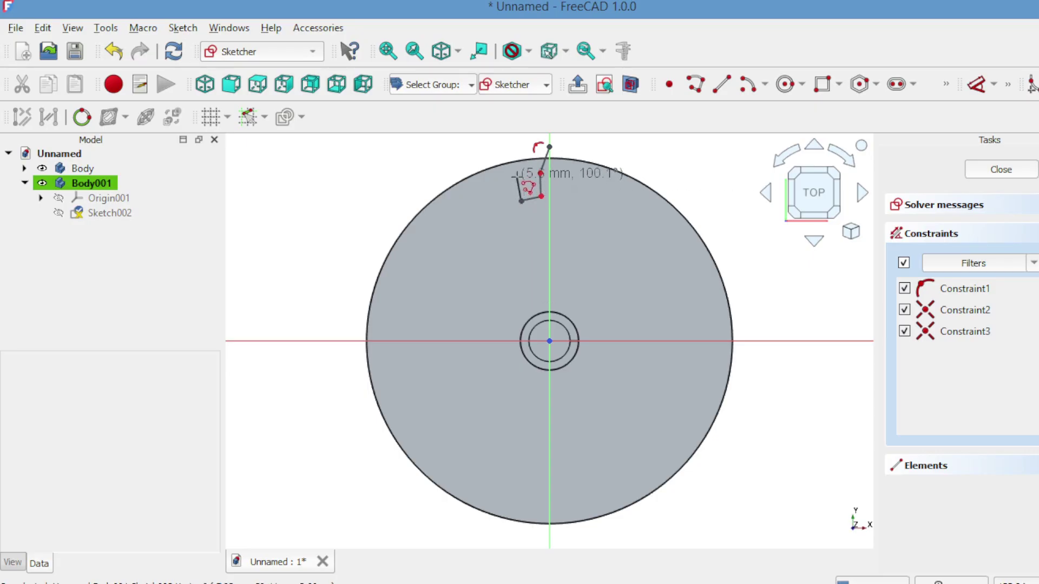
click(517, 177)
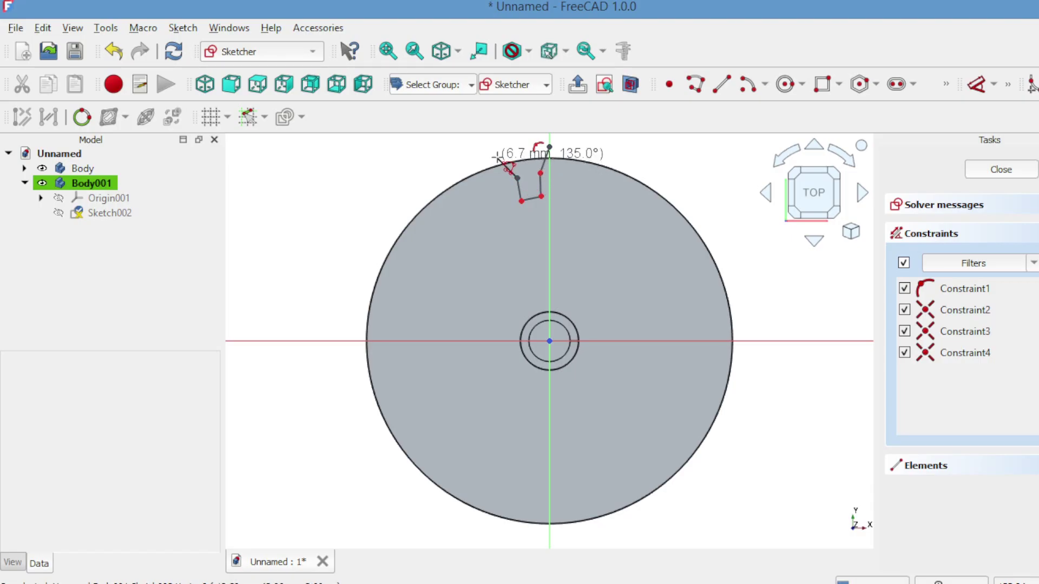
click(497, 157)
click(549, 147)
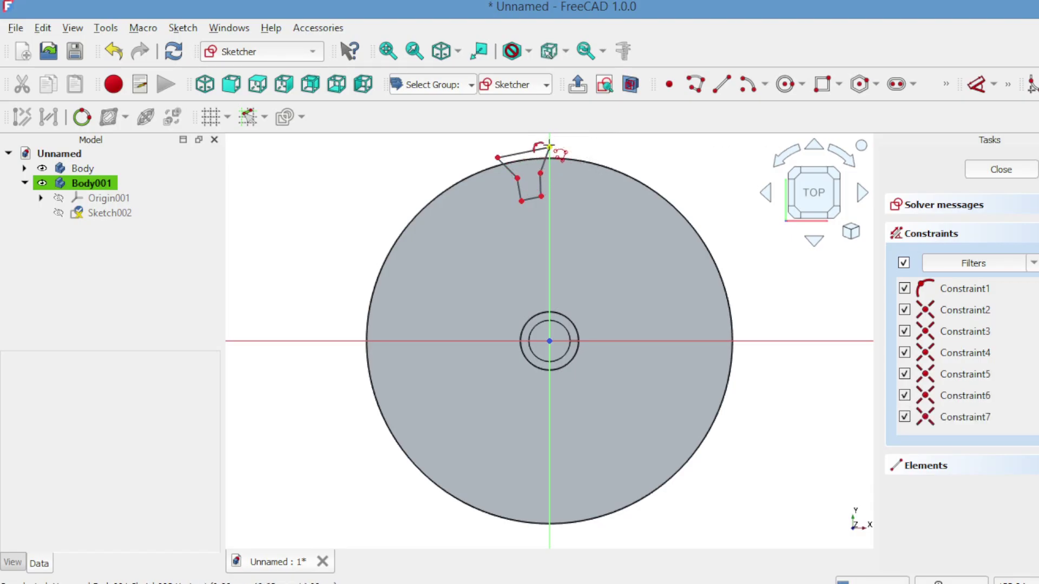
right_click(609, 150)
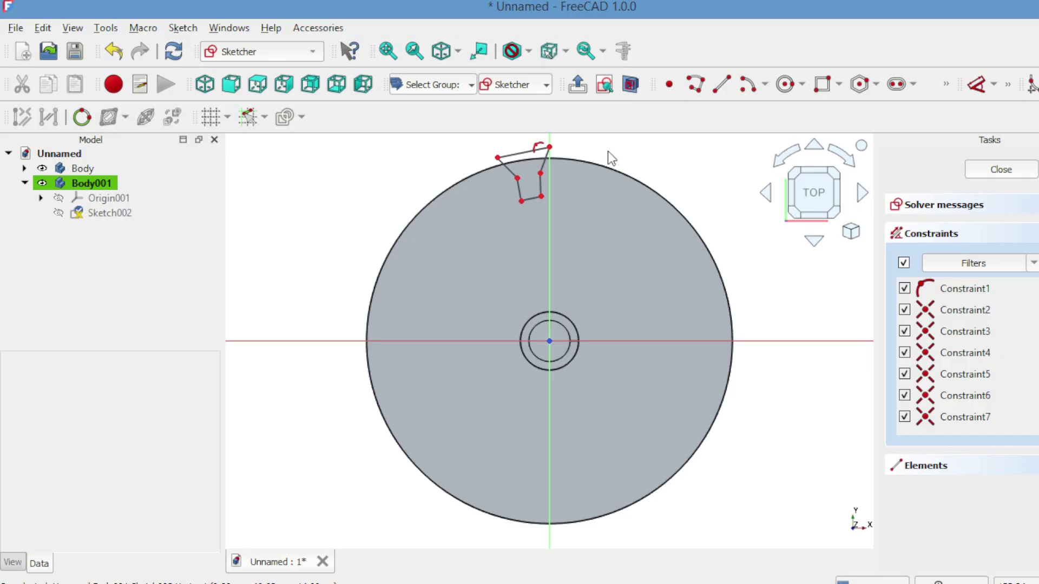
- Make the notch's two slanted outer sides equal and its two inner sides equal, and close the sketch
click(548, 164)
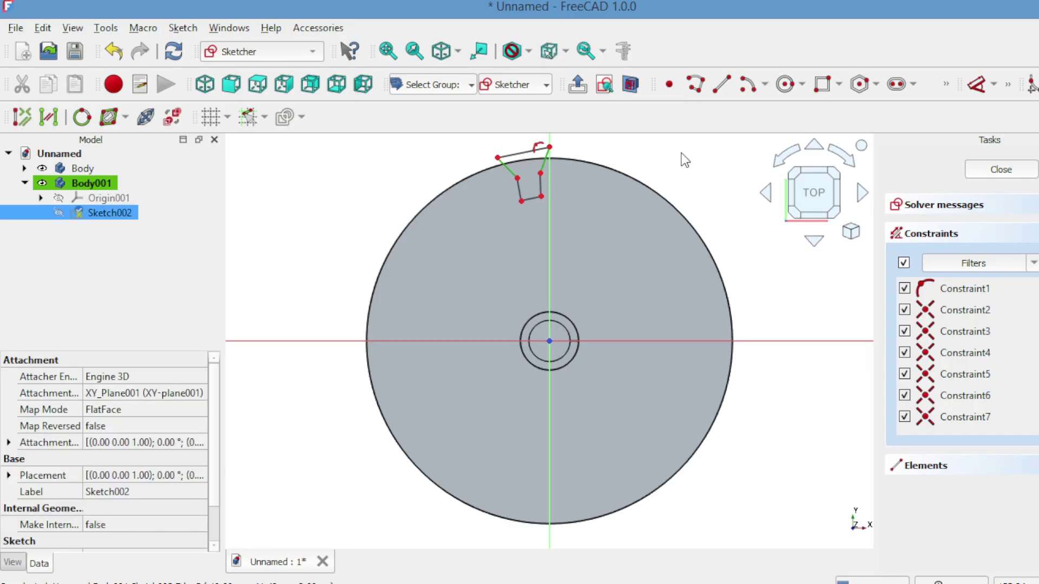
key(e)
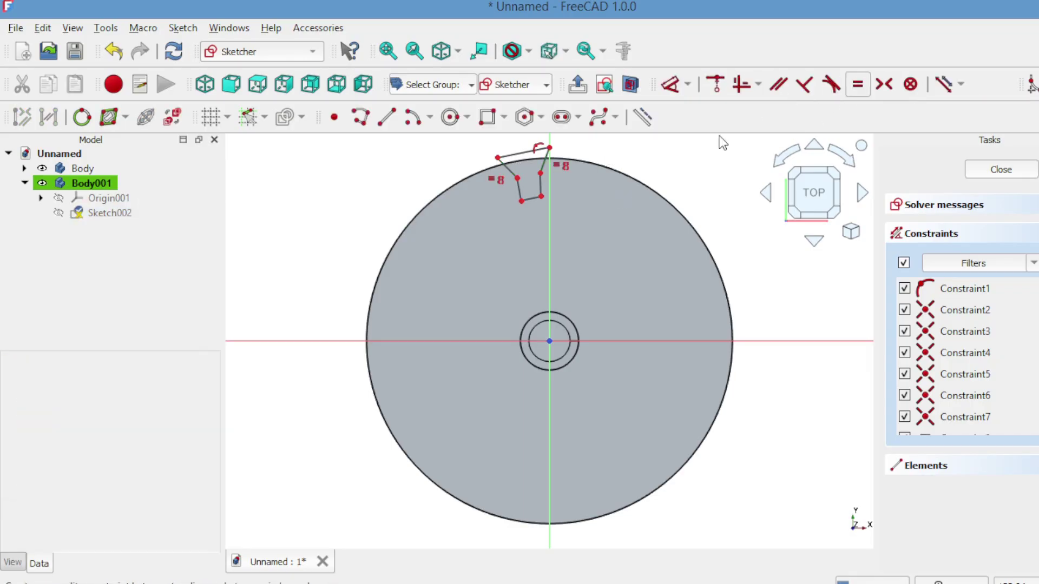
click(542, 190)
click(520, 189)
key(e)
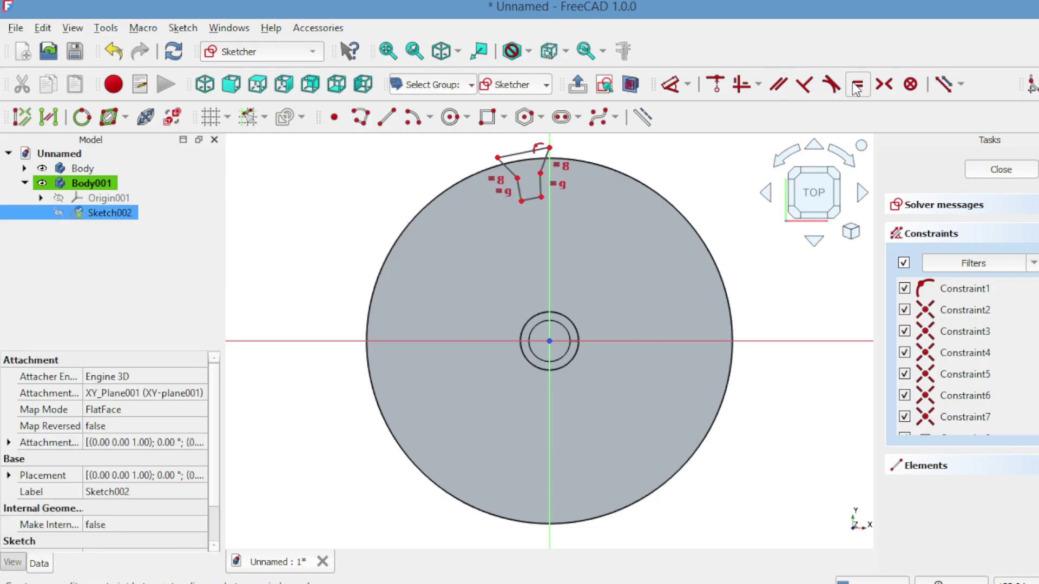
click(990, 171)
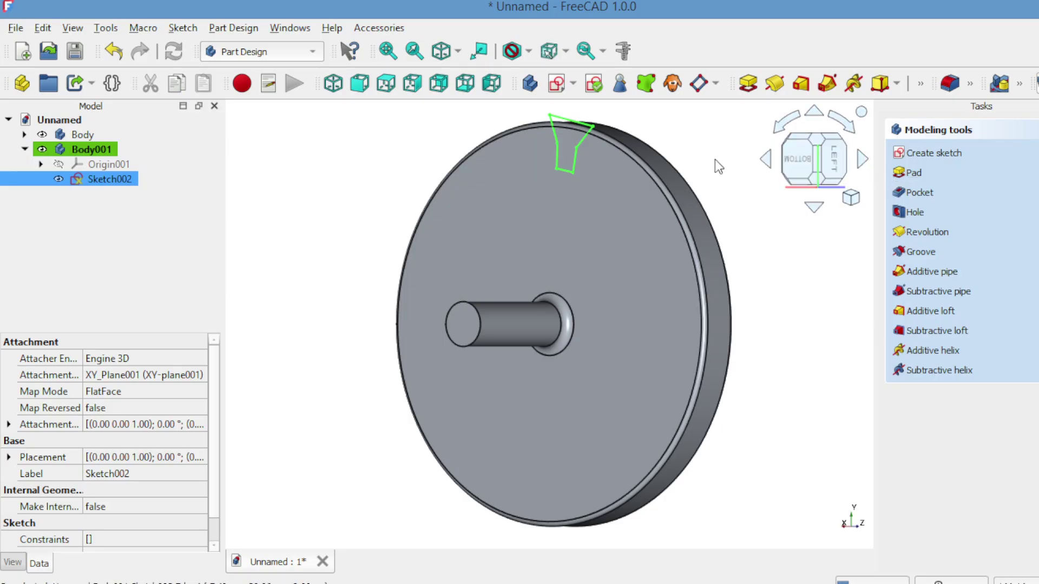
- Pad the notch profile with a length of 12 mm and accept the pad
click(900, 175)
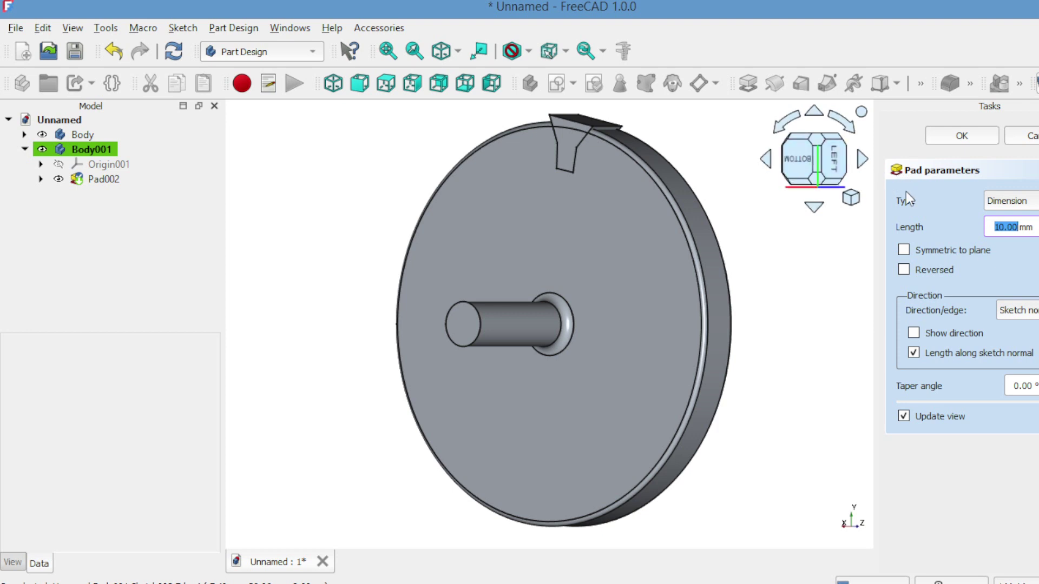
key(Up)
key(Up)
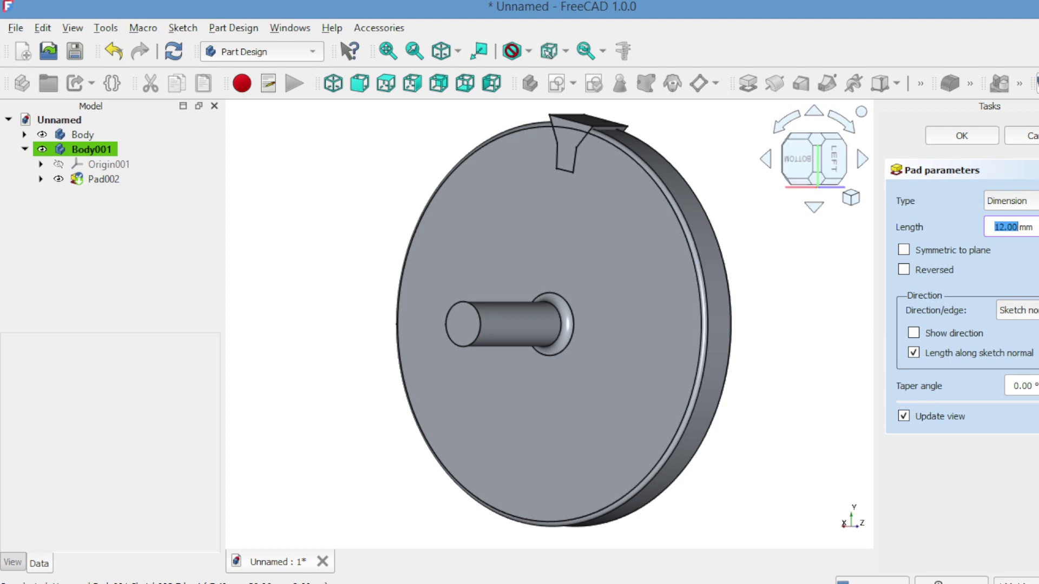
key(Up)
key(Up)
click(975, 139)
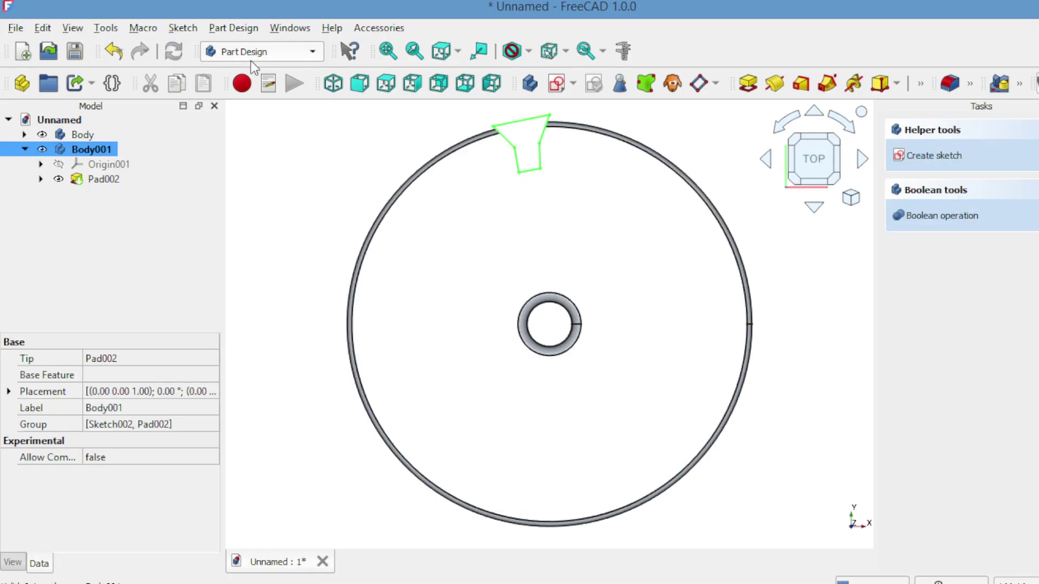
- Switch to the Draft workbench and start a polar array of the notch body, entering the number of elements
click(245, 56)
click(251, 60)
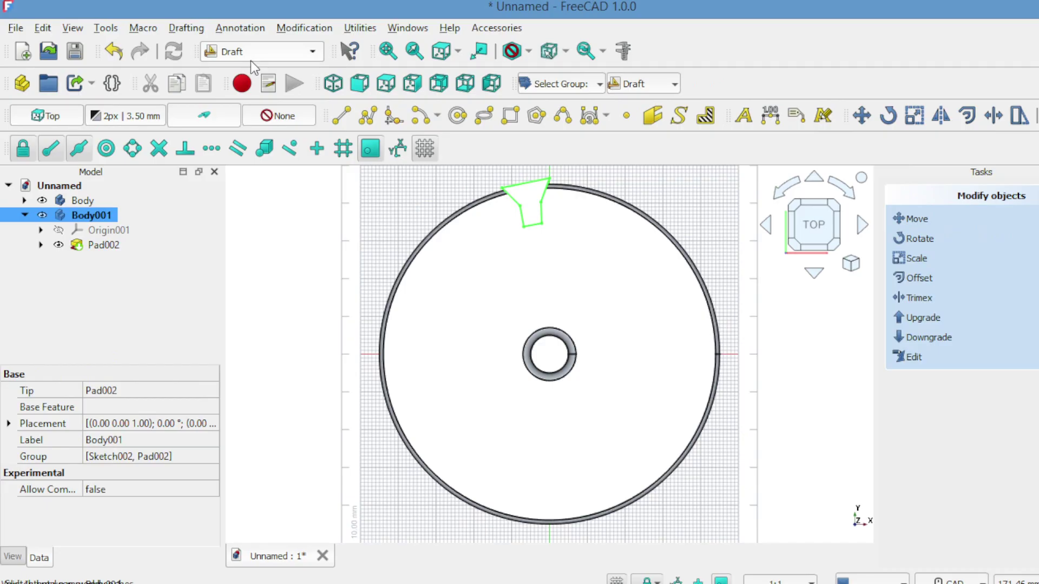
click(299, 29)
mouse_move(325, 207)
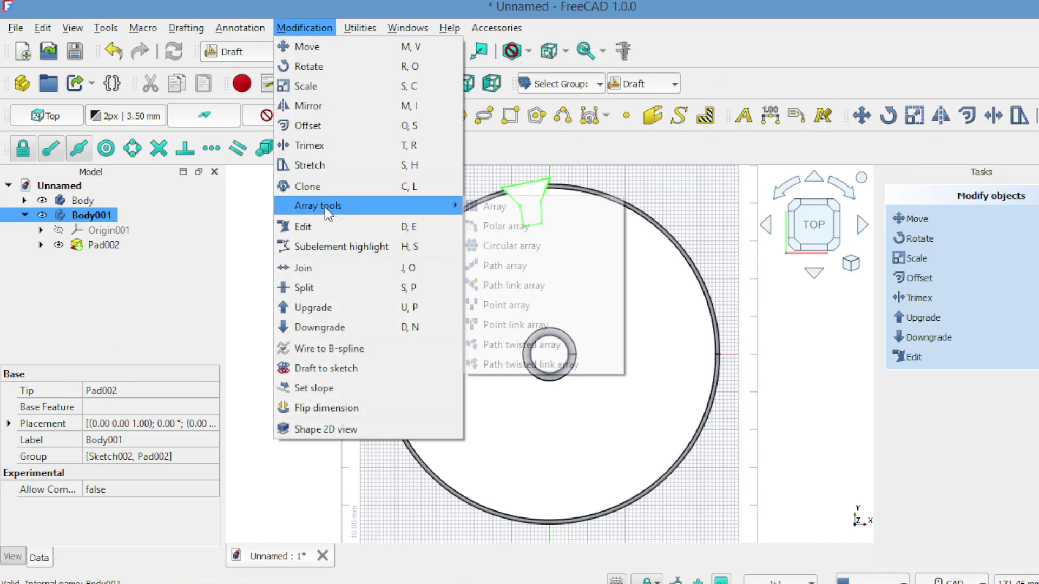
click(504, 226)
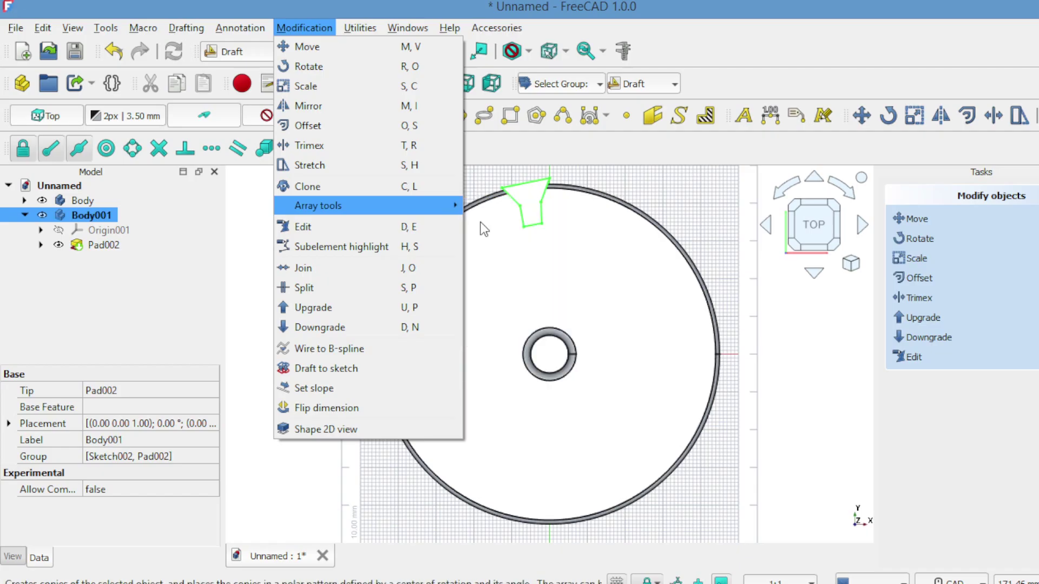
text(20)
key(Tab)
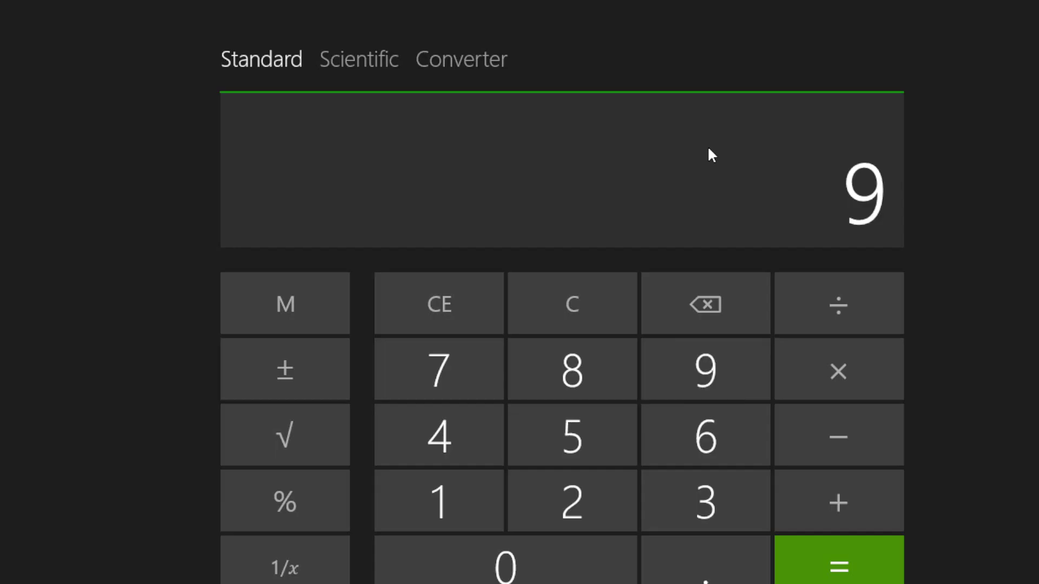
- Divide 90 by 18 in the calculator, and create the polar array with 18 elements over 360° centred on the origin
text(0/)
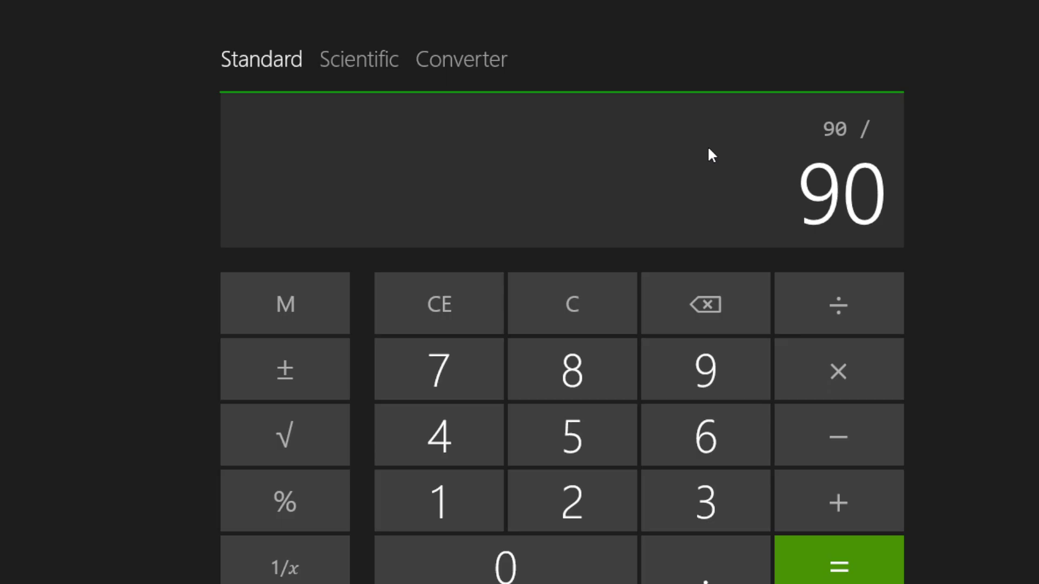
text(18)
key(Return)
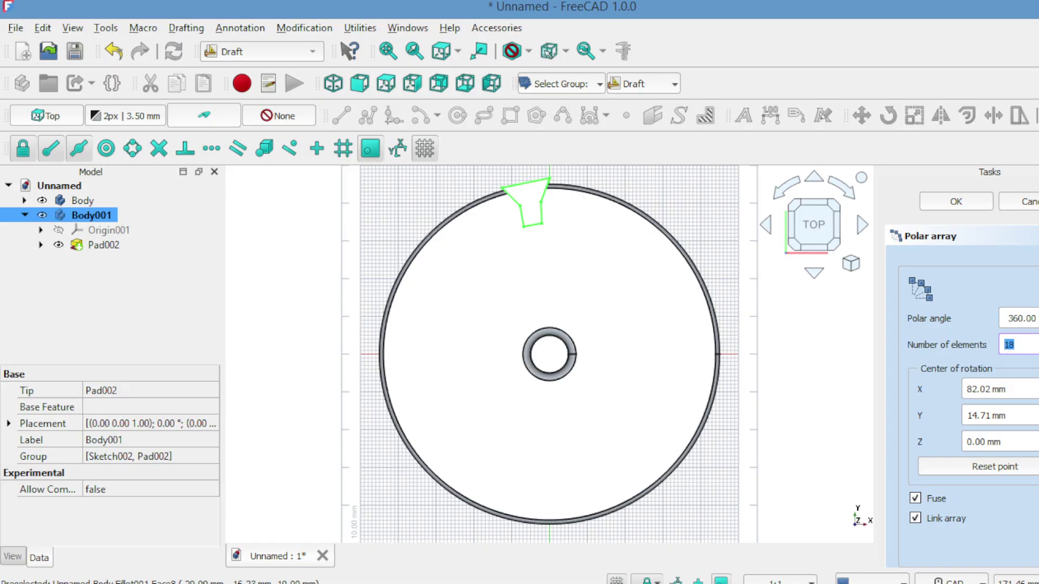
click(997, 469)
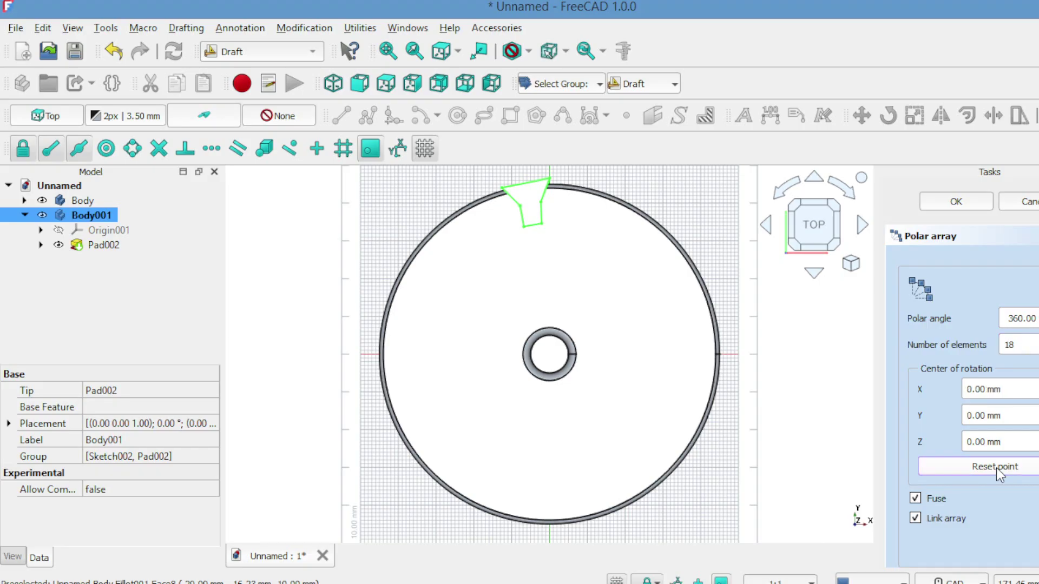
click(950, 210)
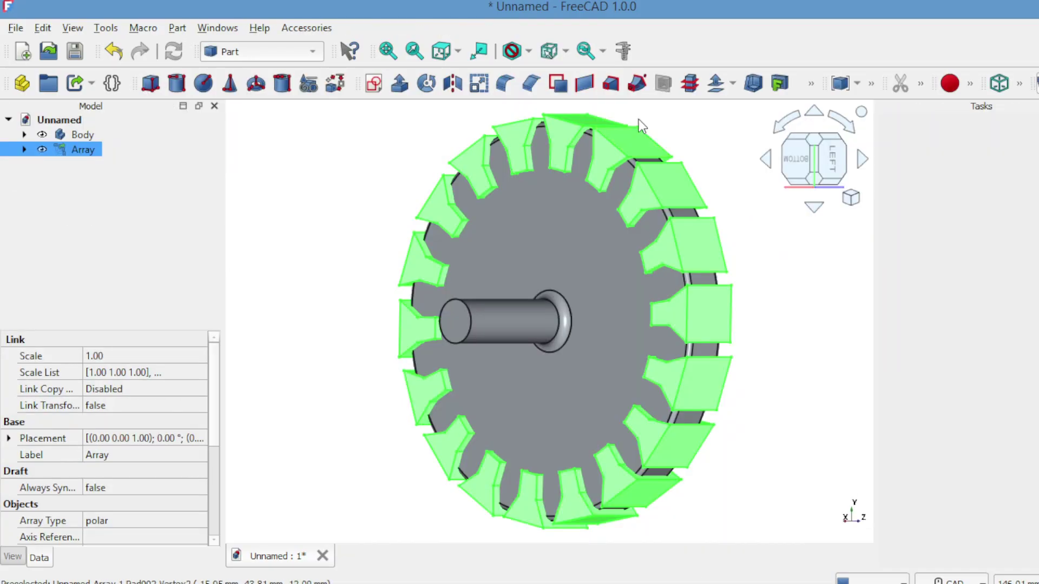
- Subtract the notch array from the disc body with a Part Boolean Cut
ctrl+click(165, 138)
click(82, 136)
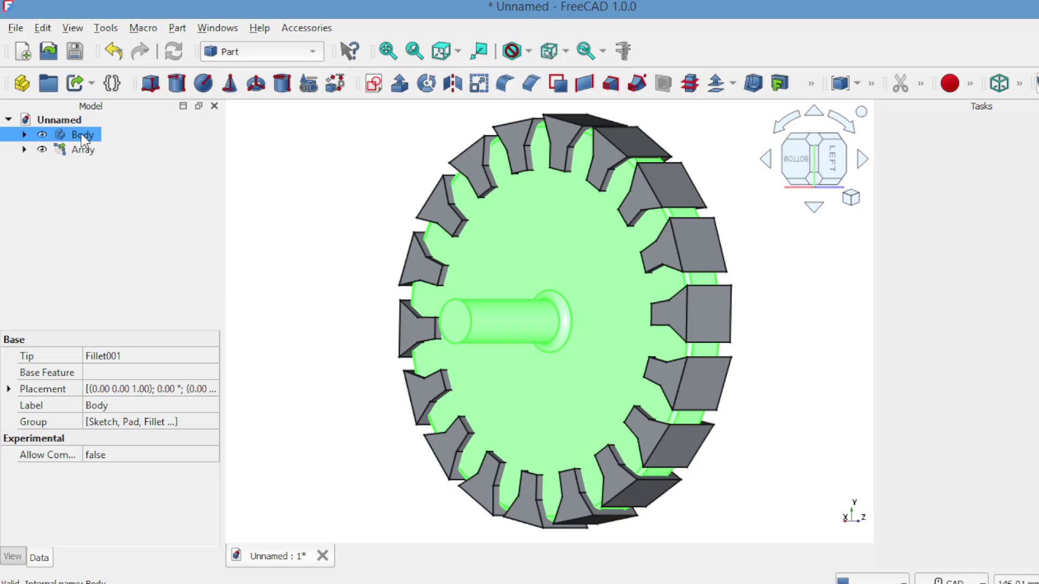
ctrl+click(82, 150)
click(177, 28)
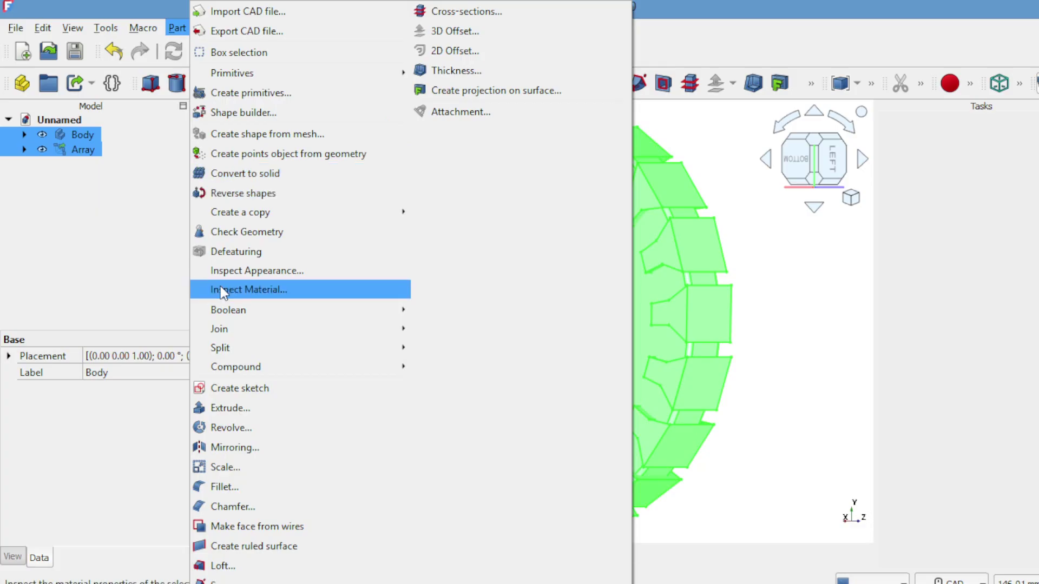
mouse_move(227, 313)
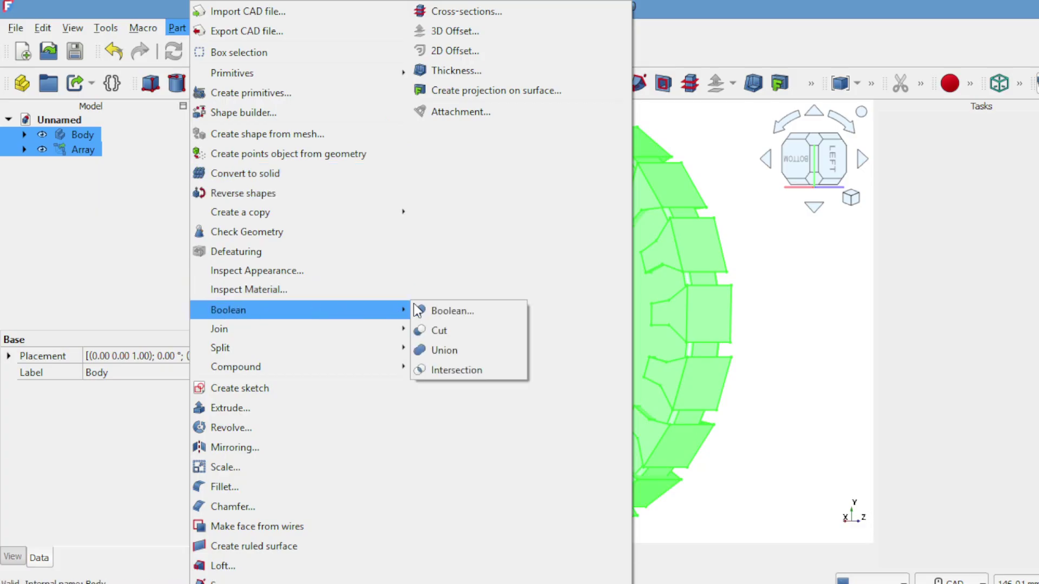
click(436, 330)
- Examine the notched gear, its teeth and its central shaft from several sides
click(795, 145)
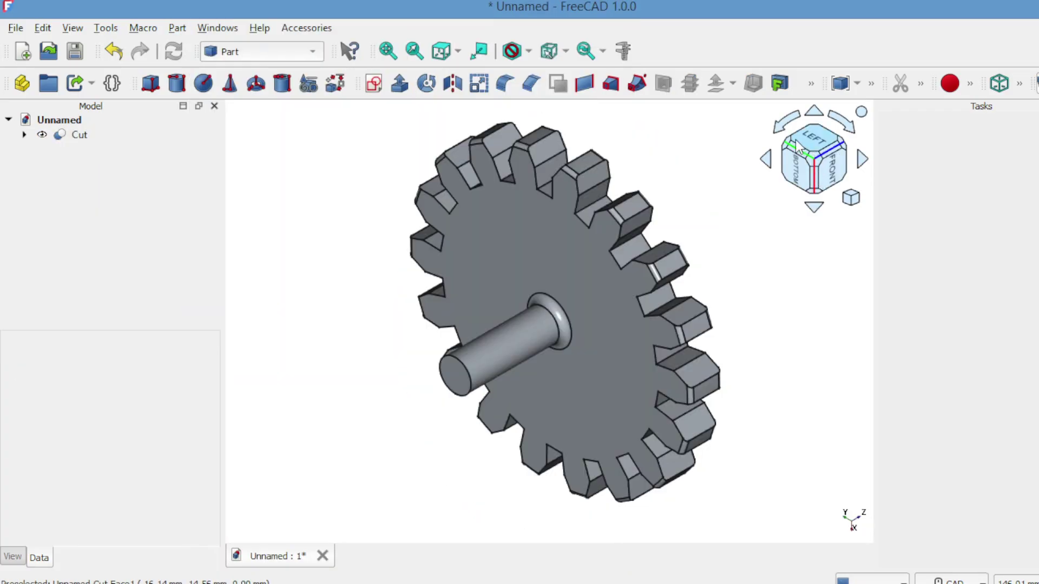
click(795, 148)
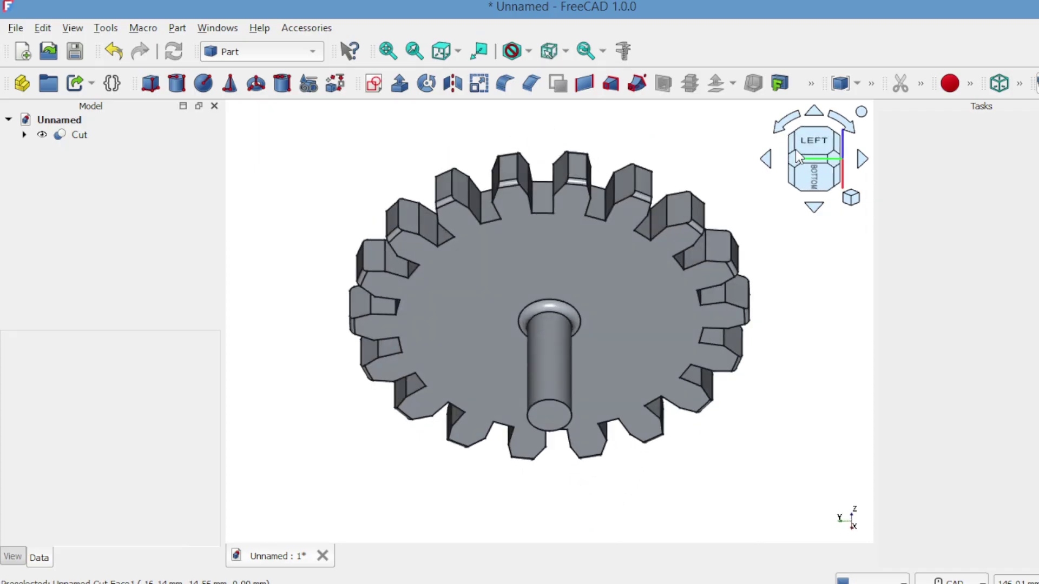
click(795, 150)
click(794, 140)
click(813, 179)
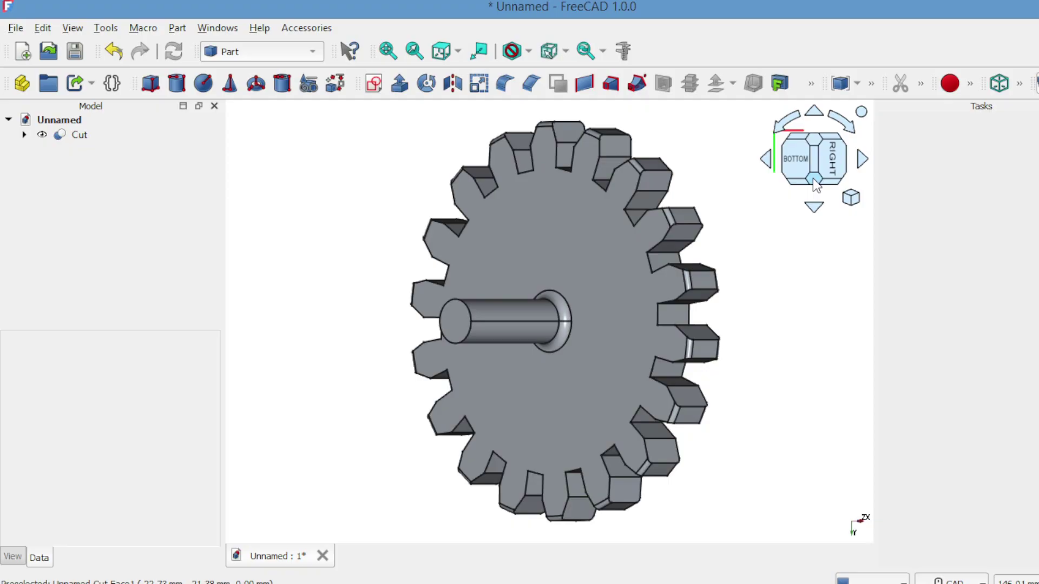
click(813, 179)
click(819, 116)
click(819, 116)
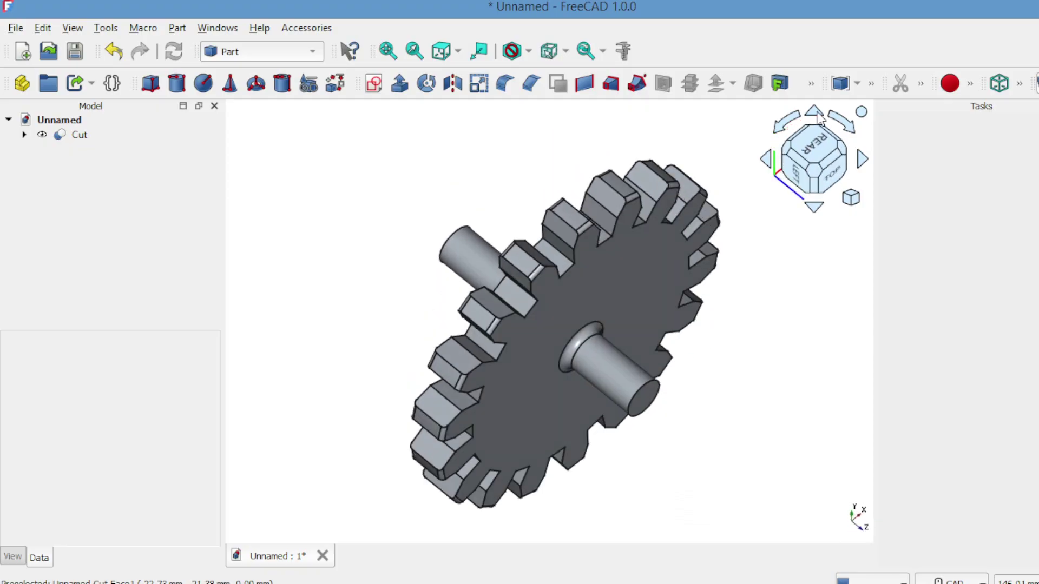
click(819, 116)
click(819, 117)
click(818, 116)
click(819, 117)
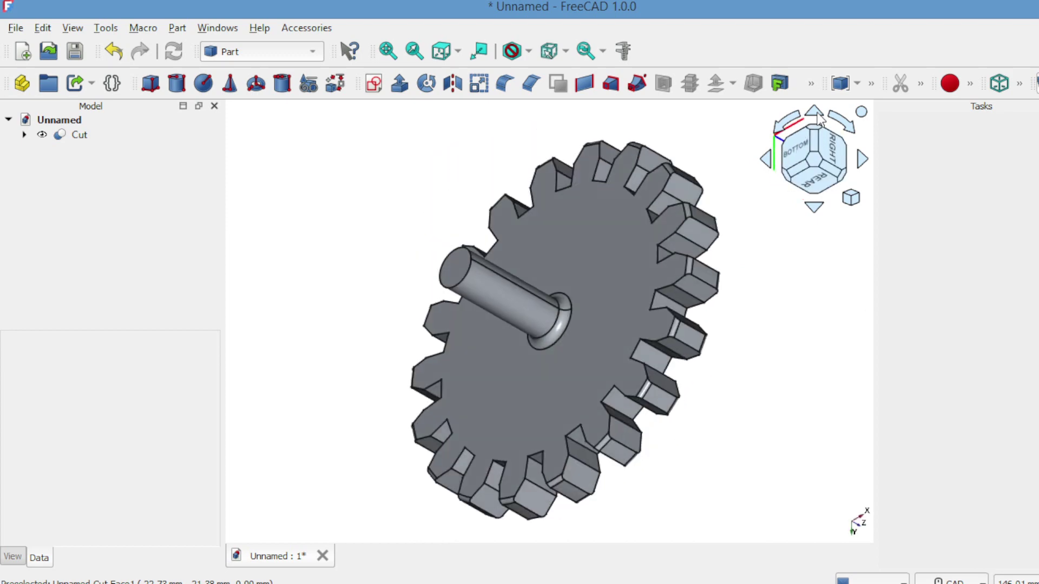
click(818, 116)
click(818, 117)
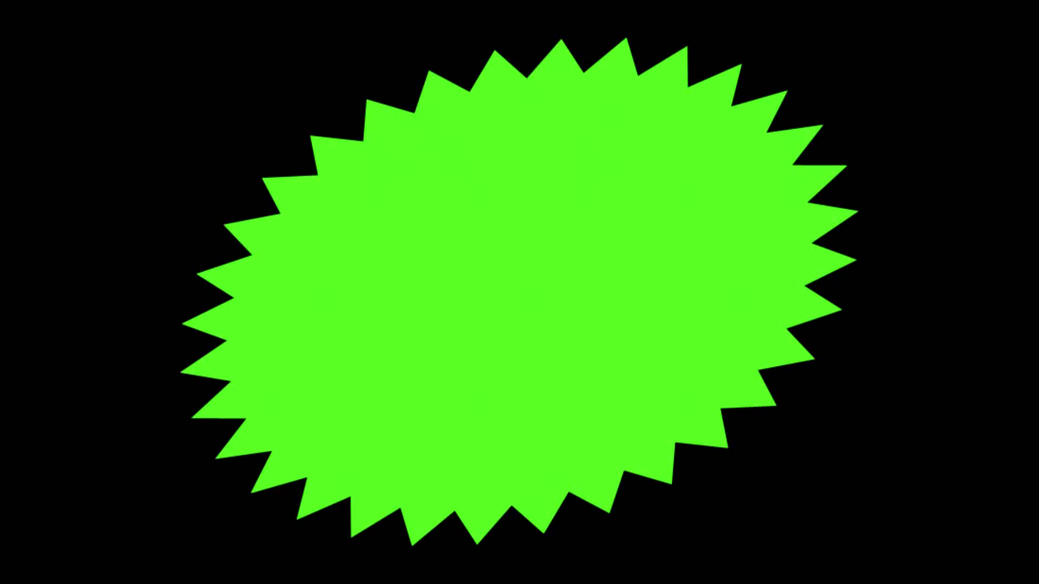